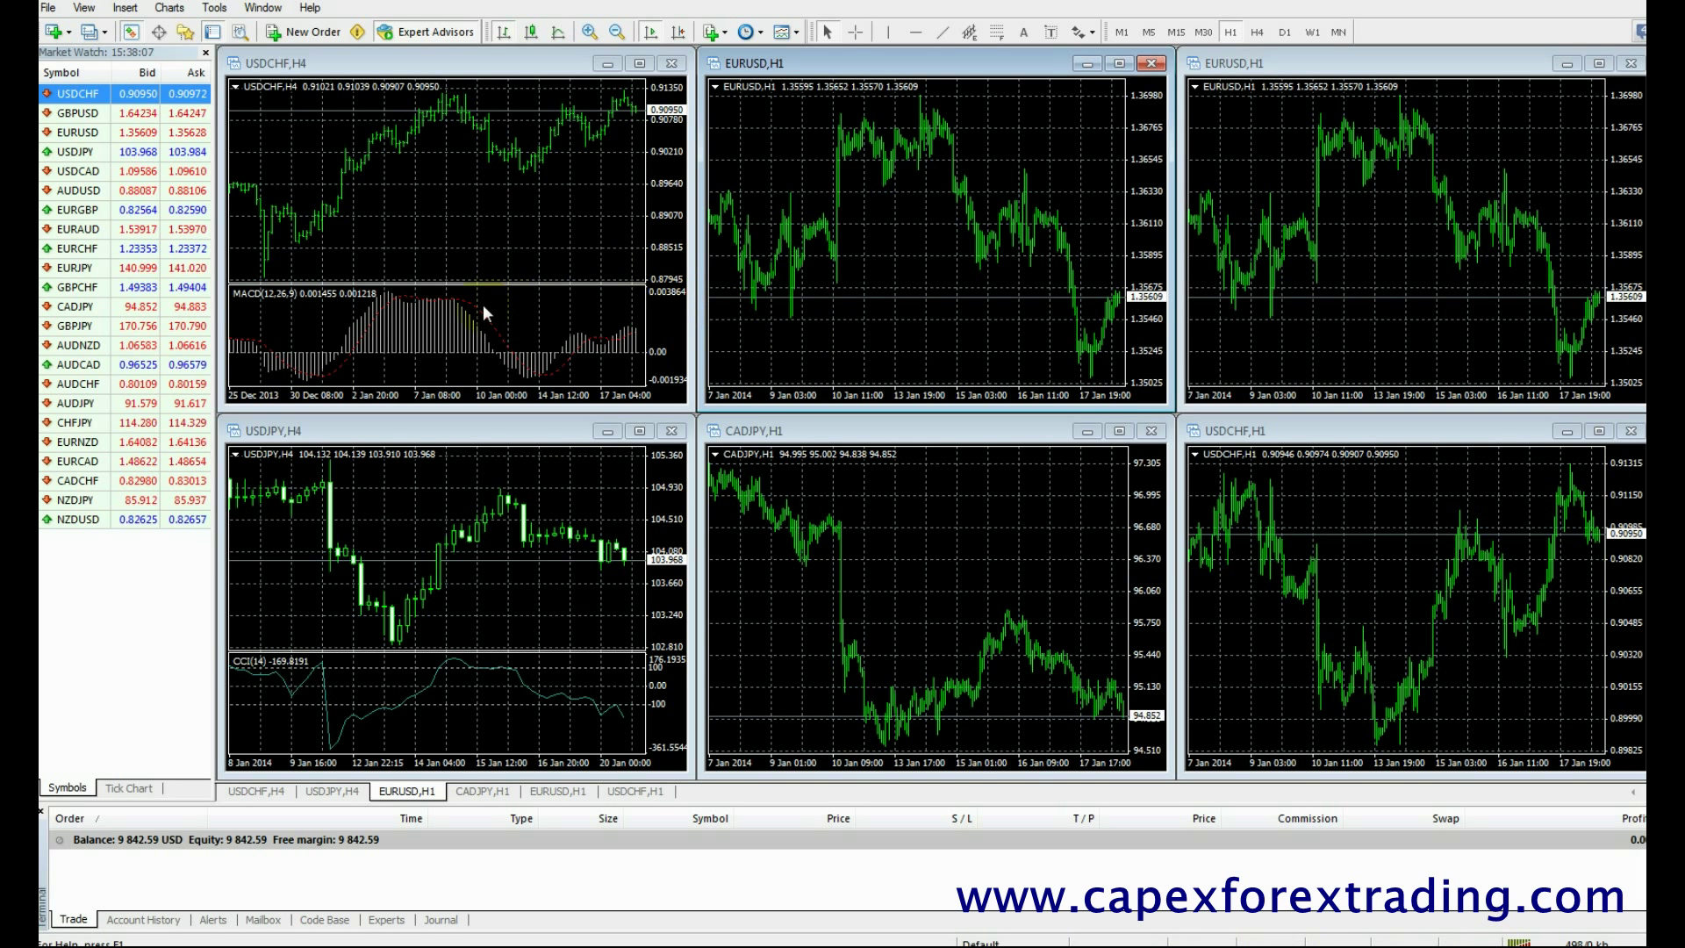
Step: Drop GBPUSD from Market Watch onto the EURUSD,H1 chart, then maximize the USDCHF,H4 chart
click(431, 405)
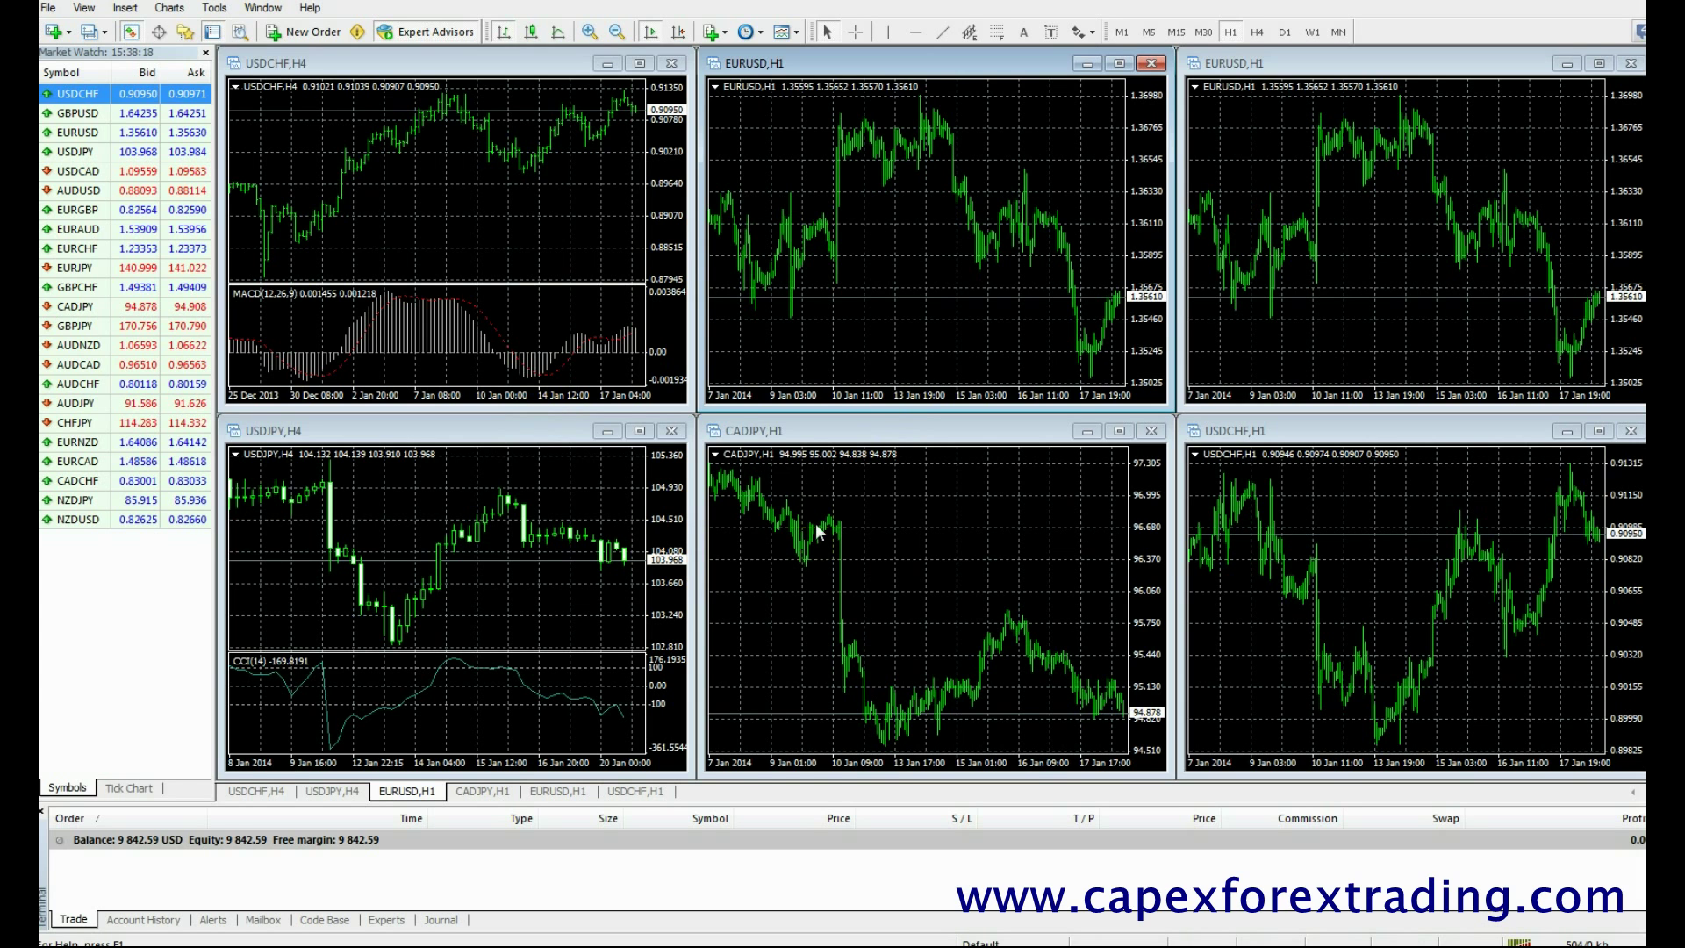
click(1002, 414)
click(879, 413)
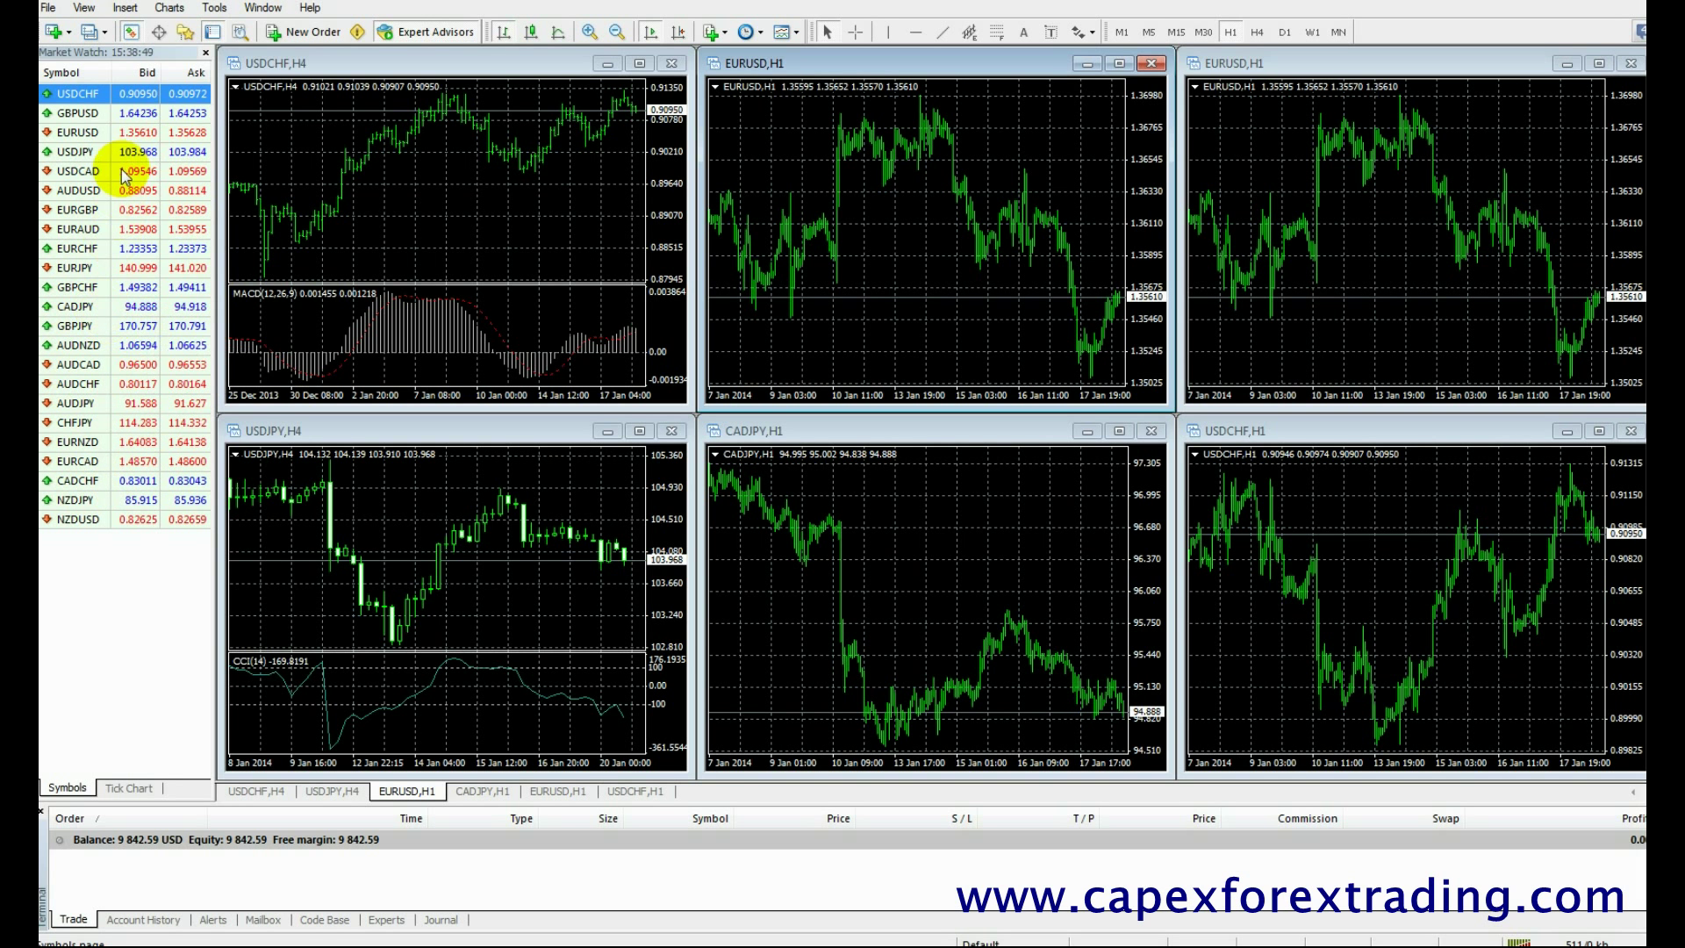
drag(78, 93, 246, 114)
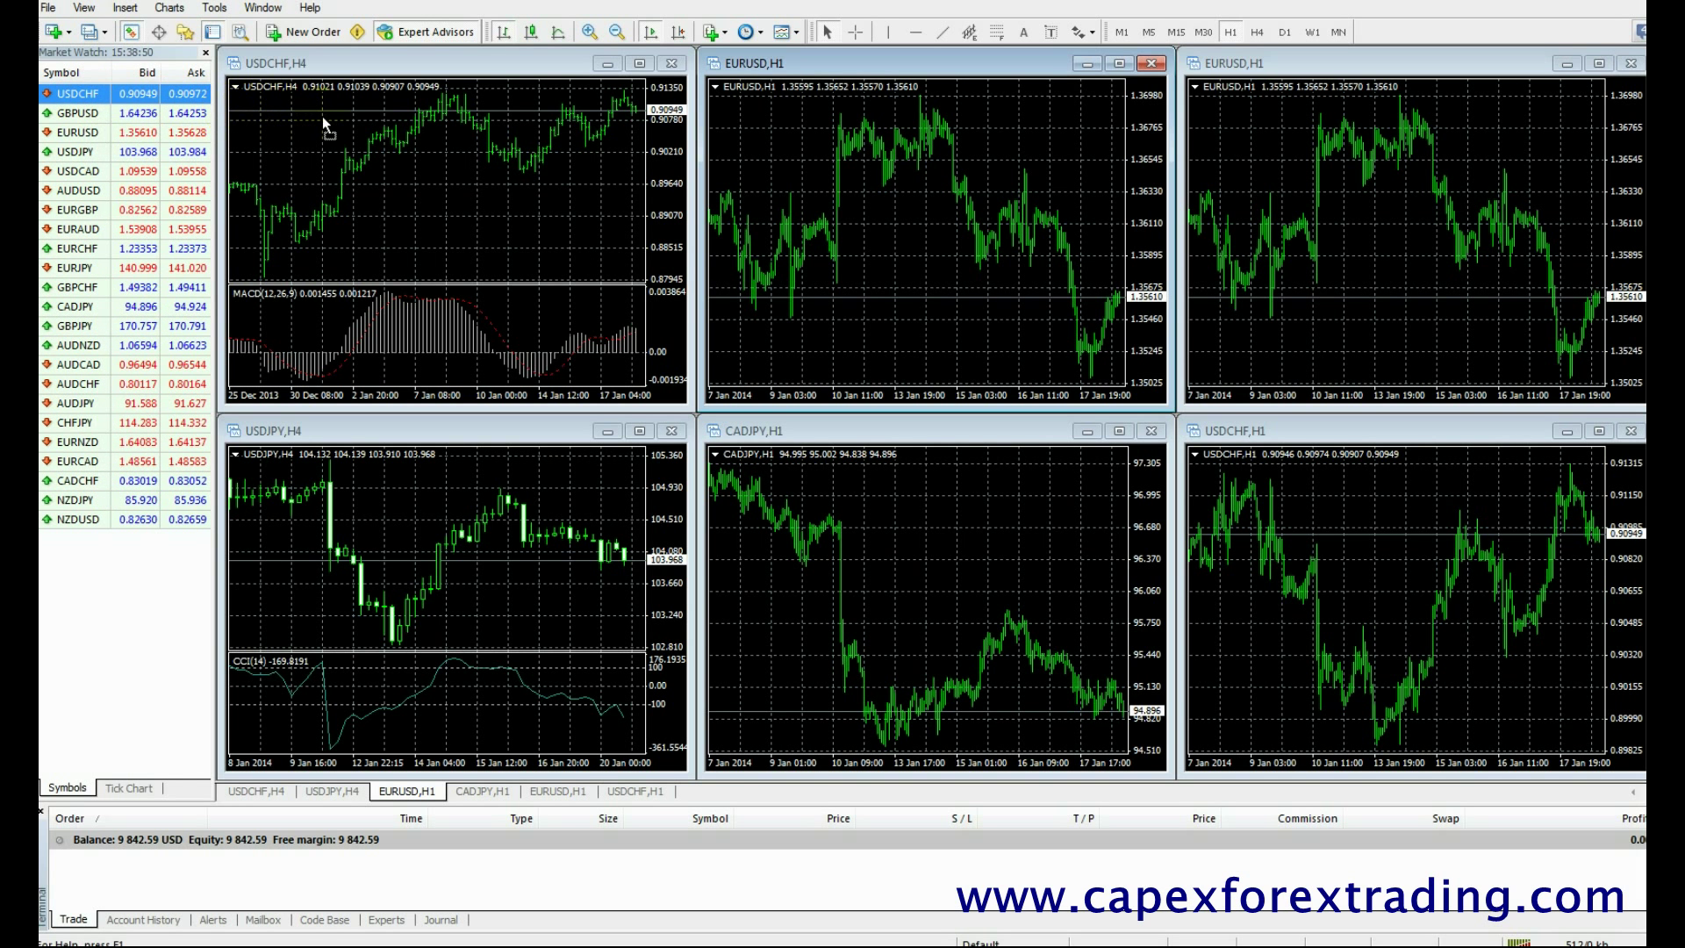
click(87, 113)
drag(126, 125, 597, 131)
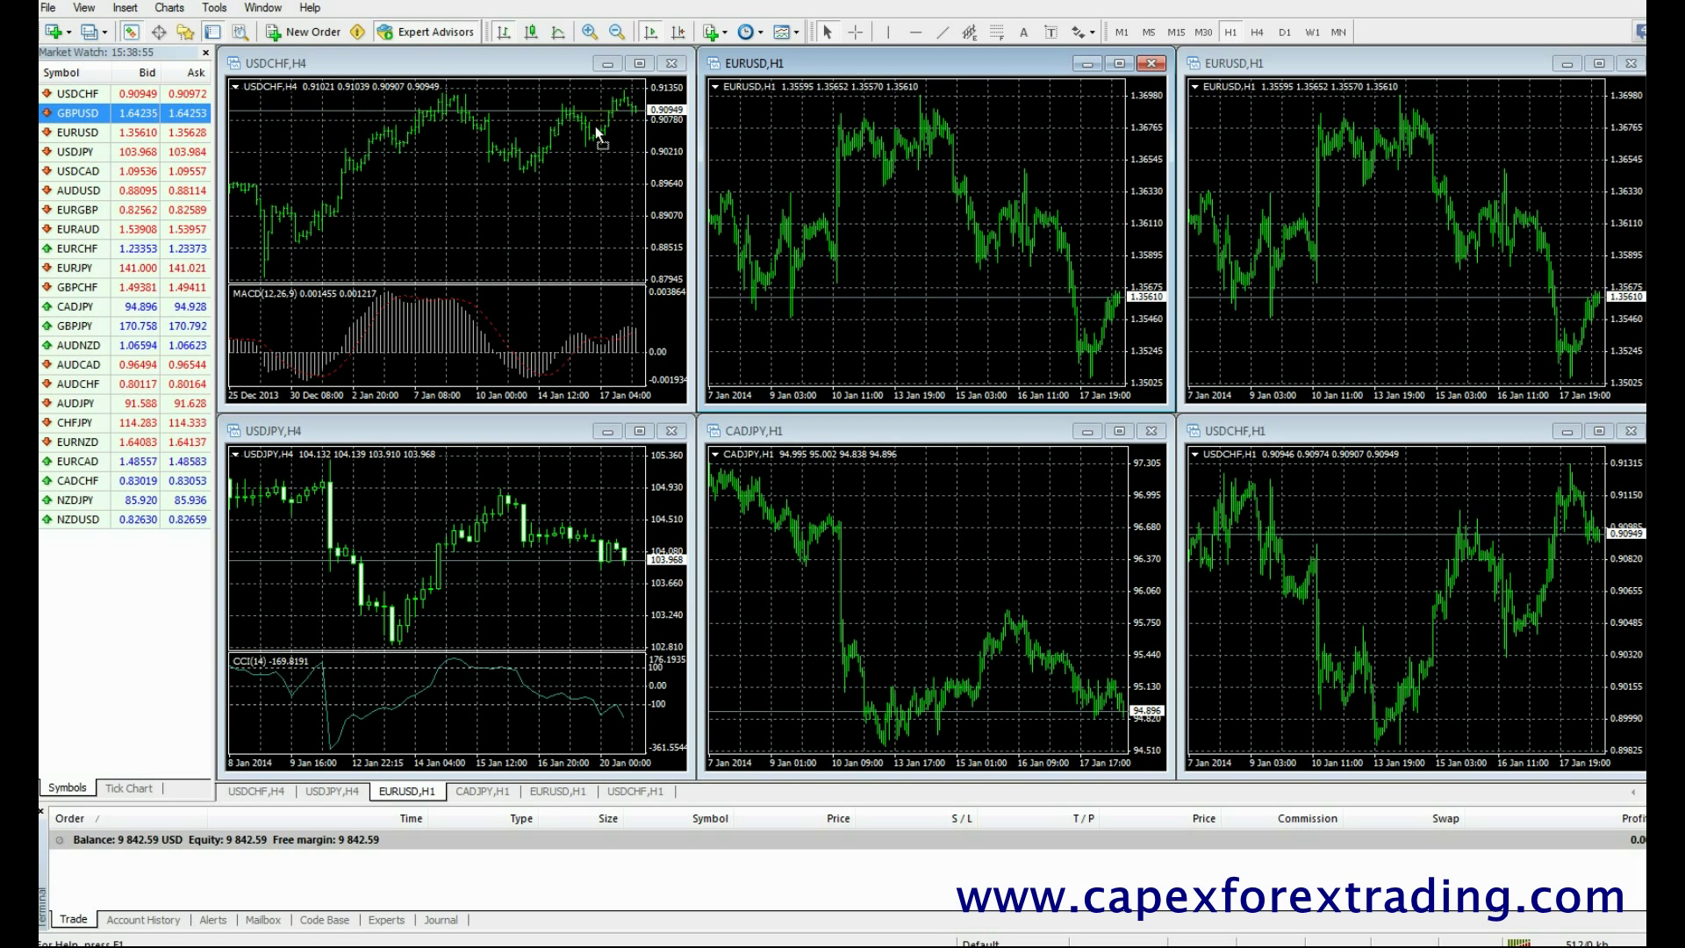
drag(787, 122, 786, 123)
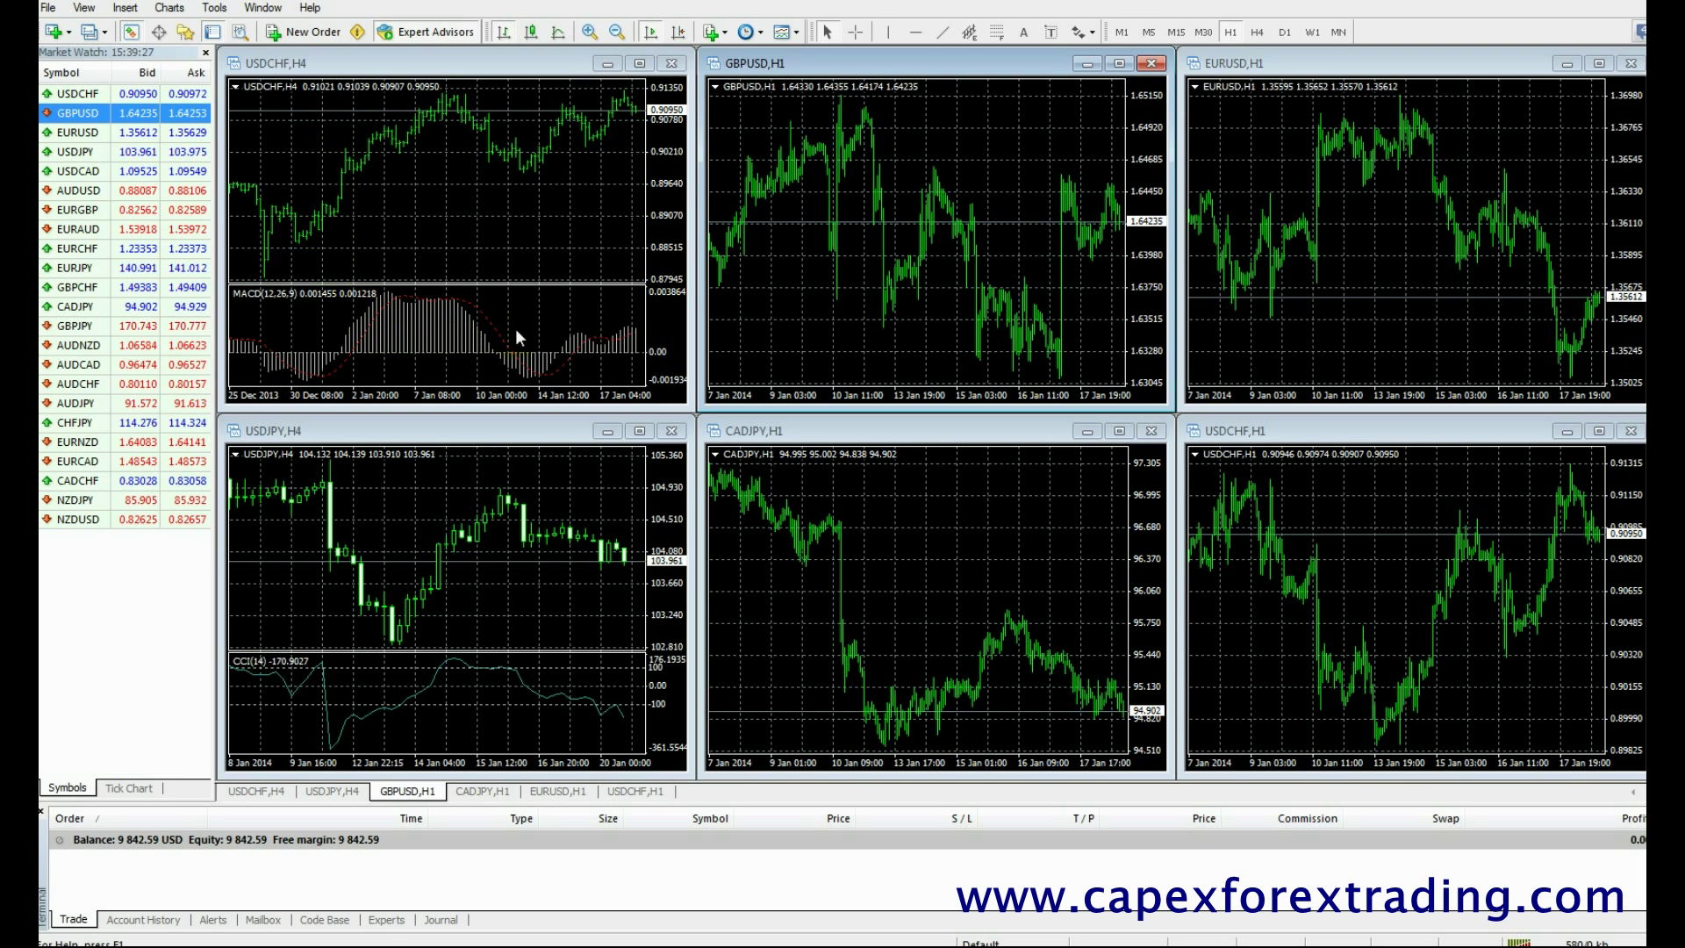
click(640, 63)
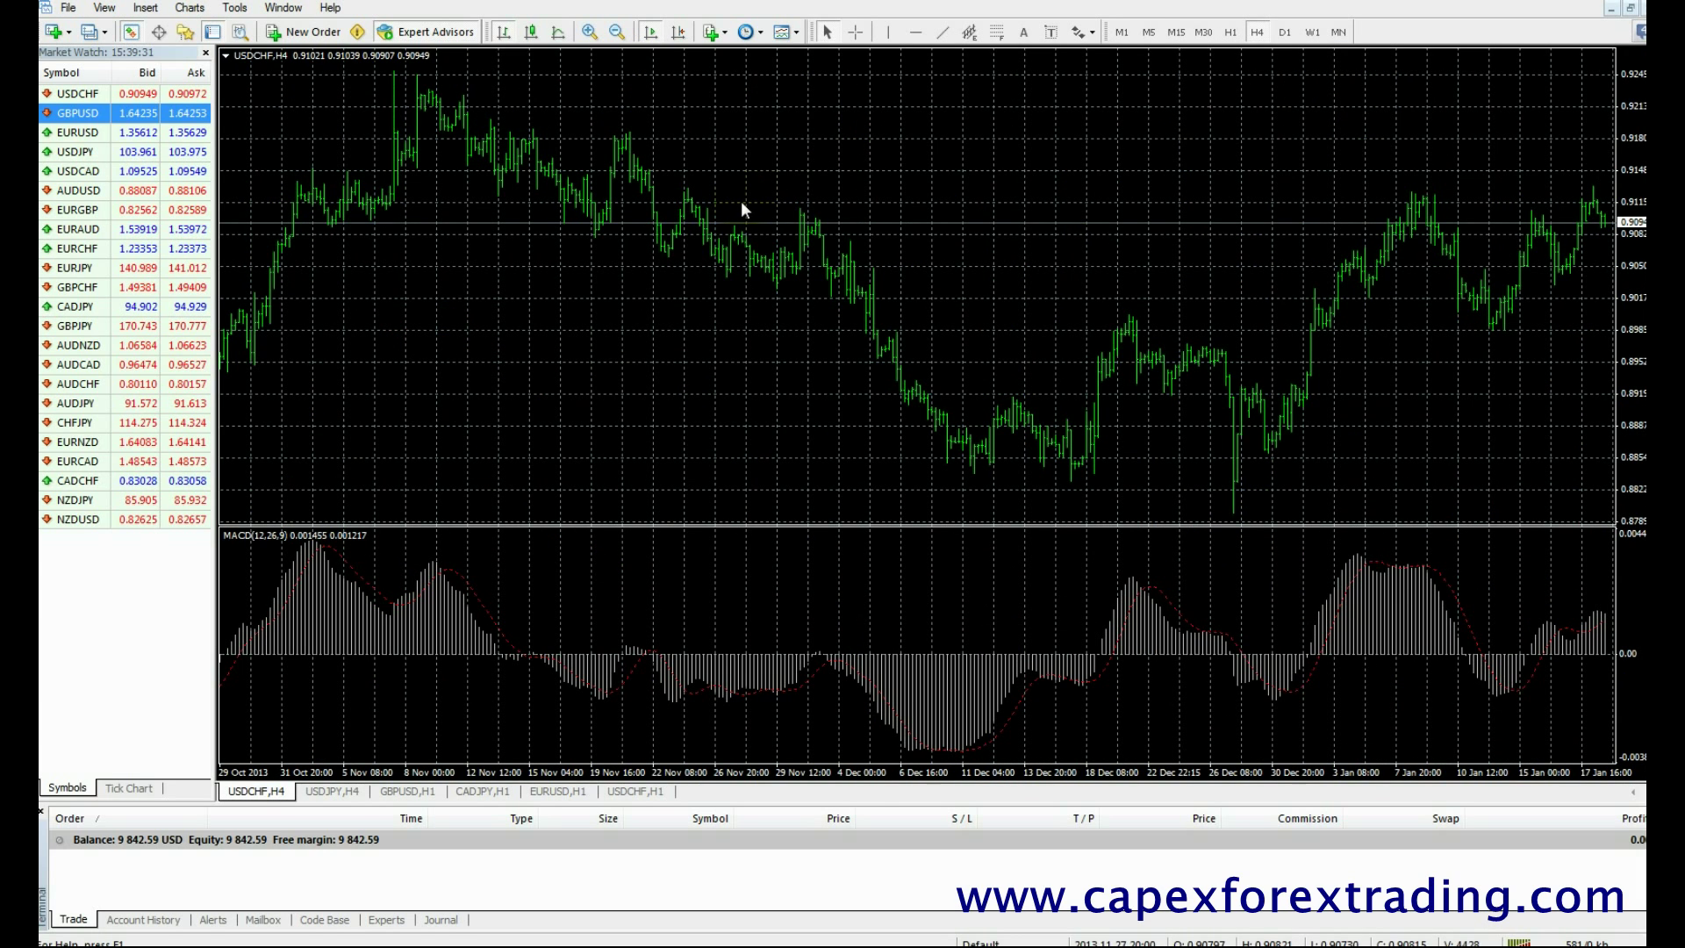
Step: Give the USDCHF,H4 chart the Black On White colour scheme with Grid and Volumes set to None
right_click(725, 118)
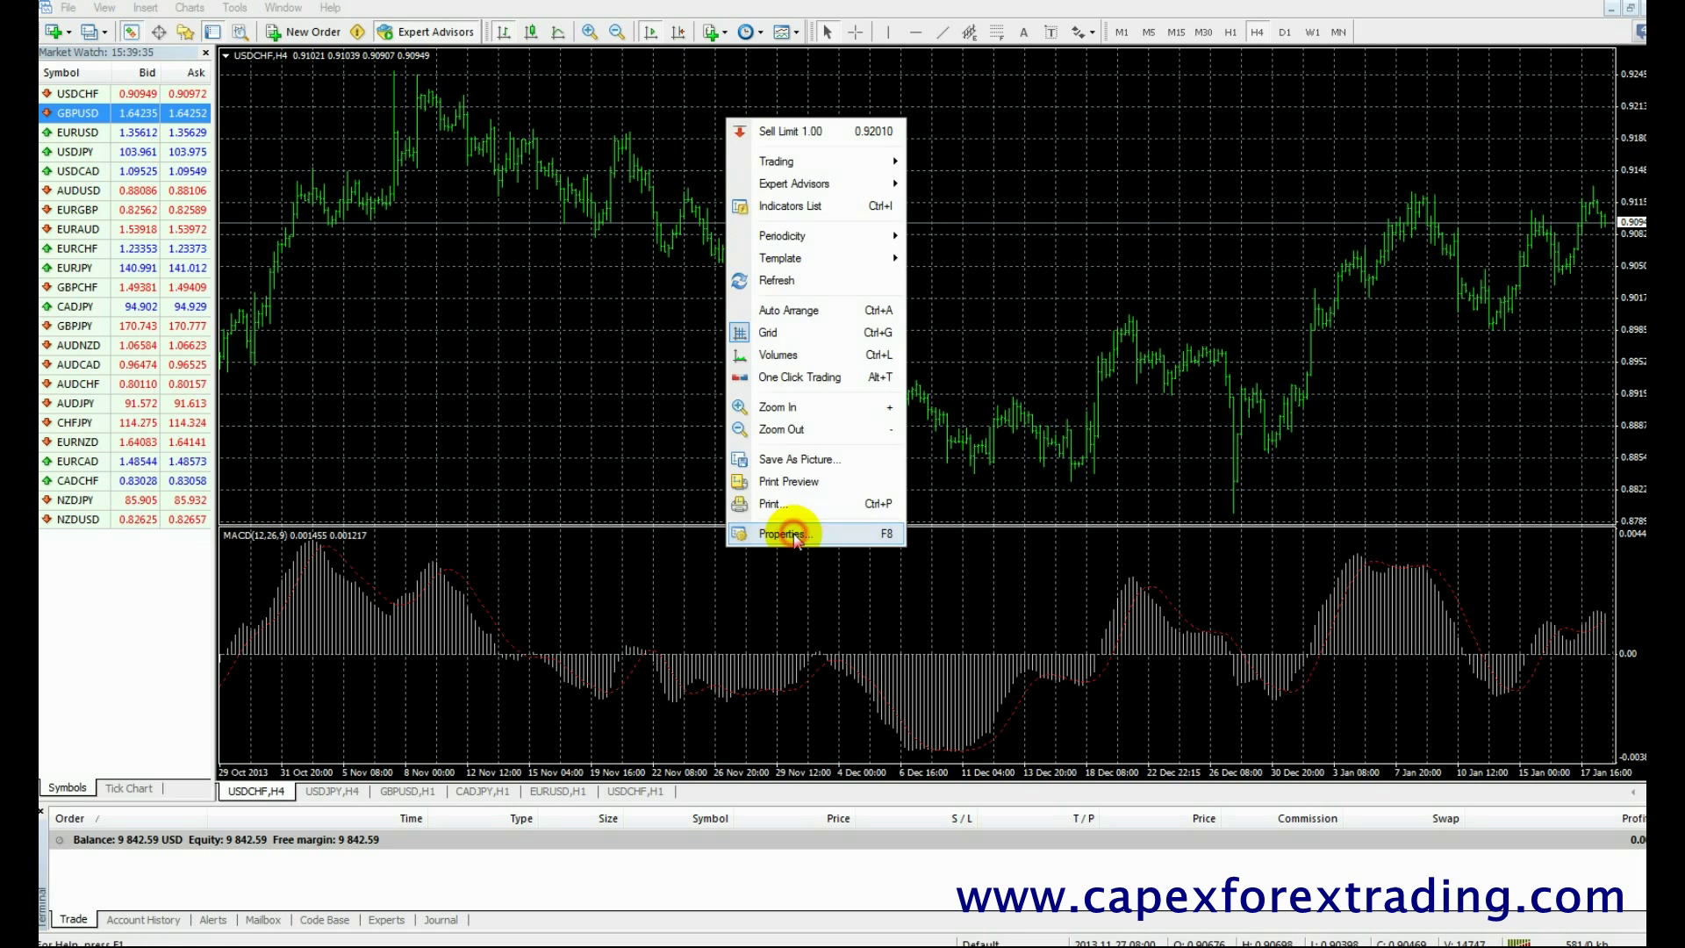
click(795, 537)
click(846, 352)
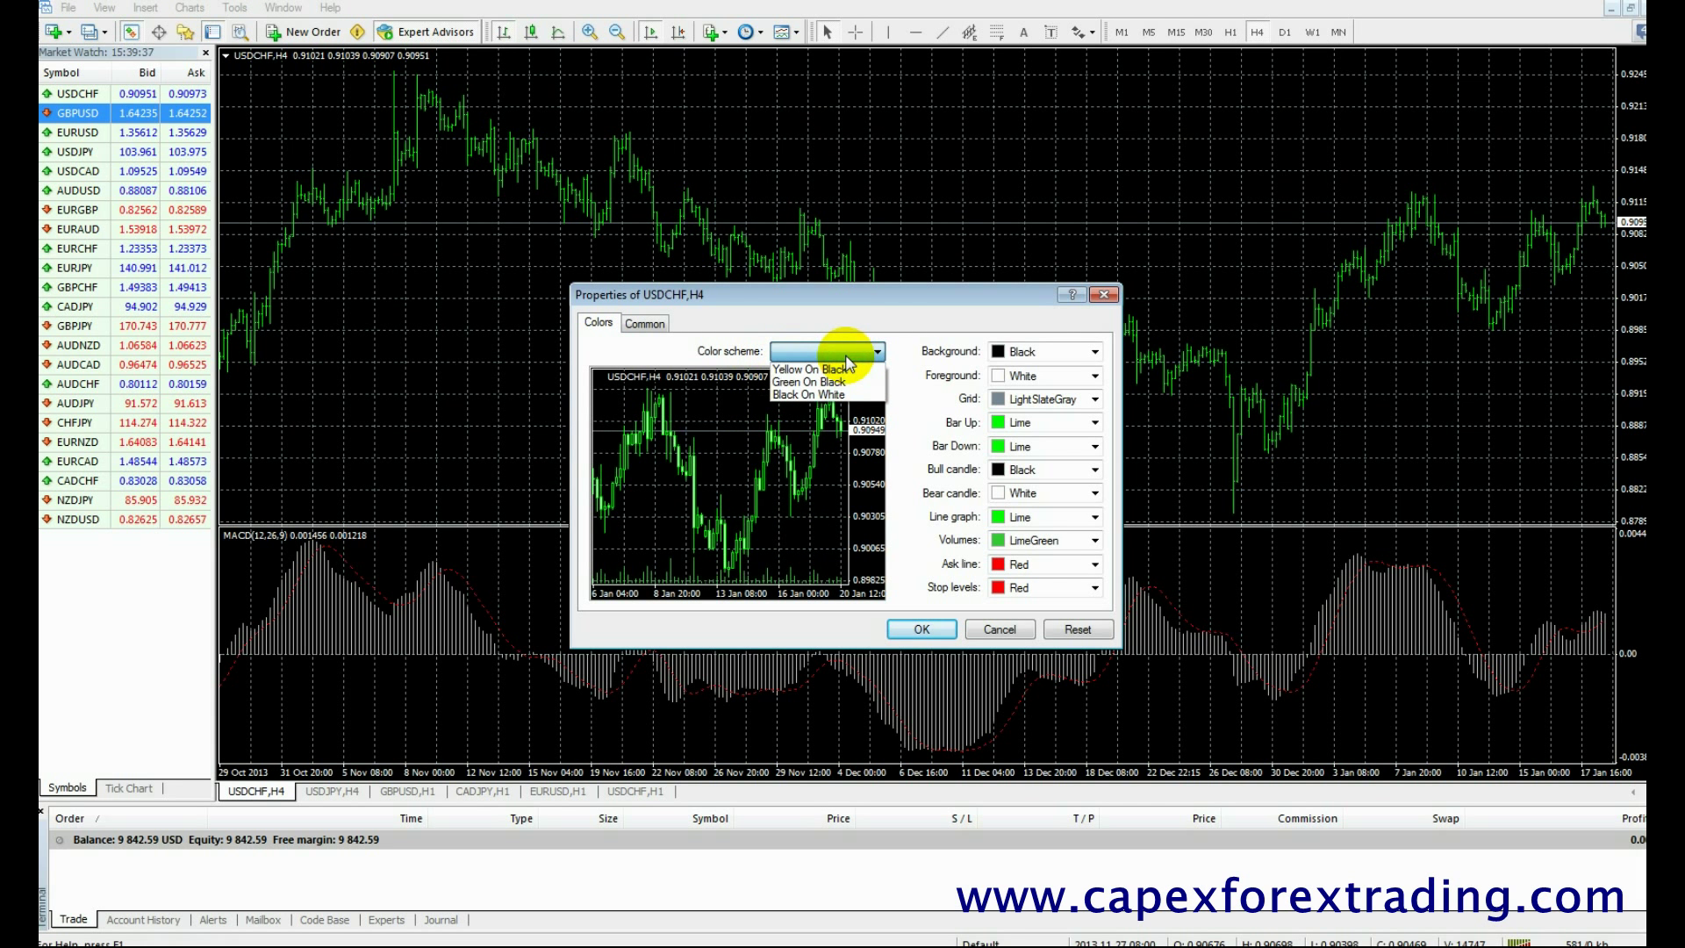
click(856, 393)
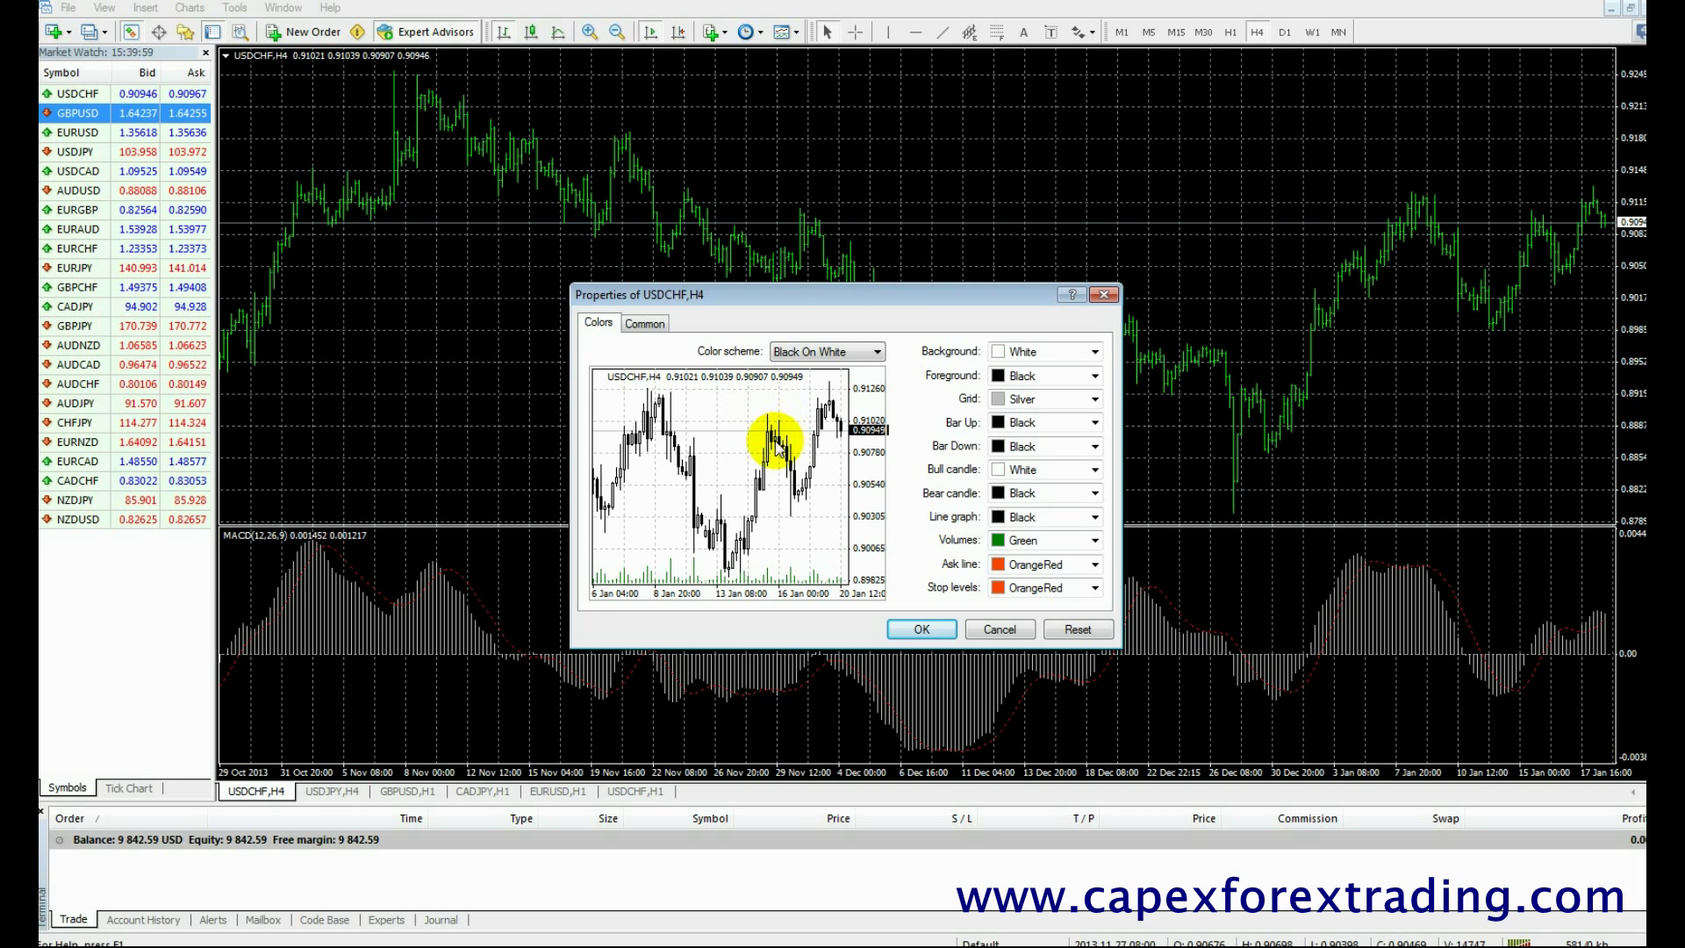
click(1087, 397)
click(1025, 424)
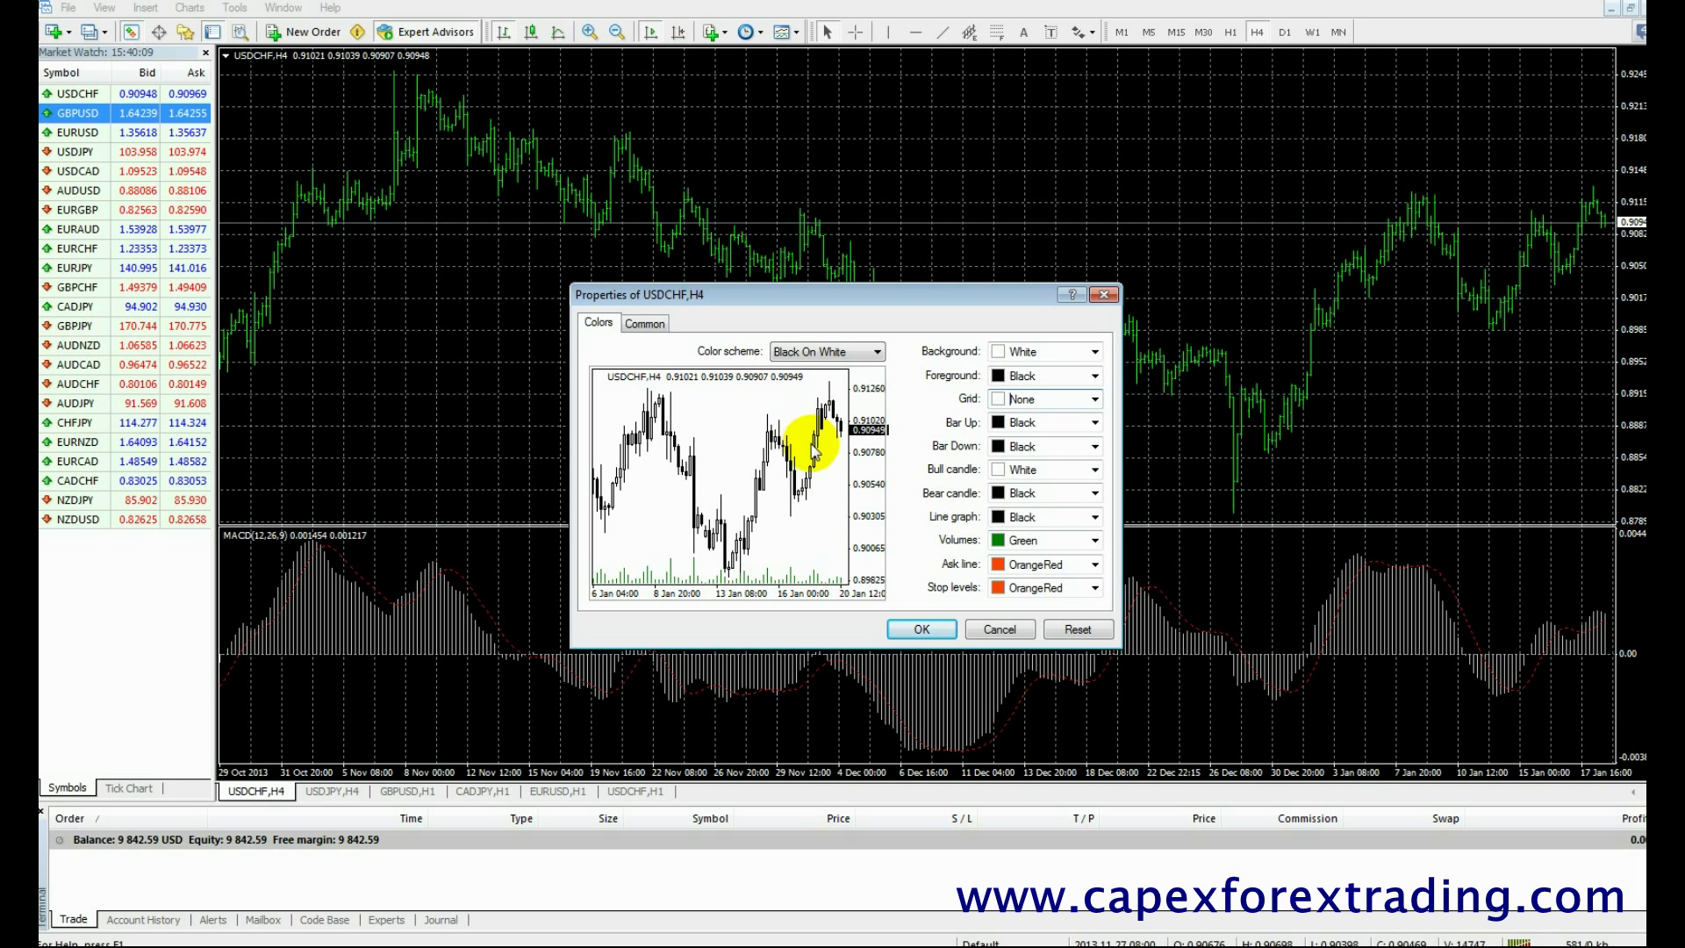
click(1091, 539)
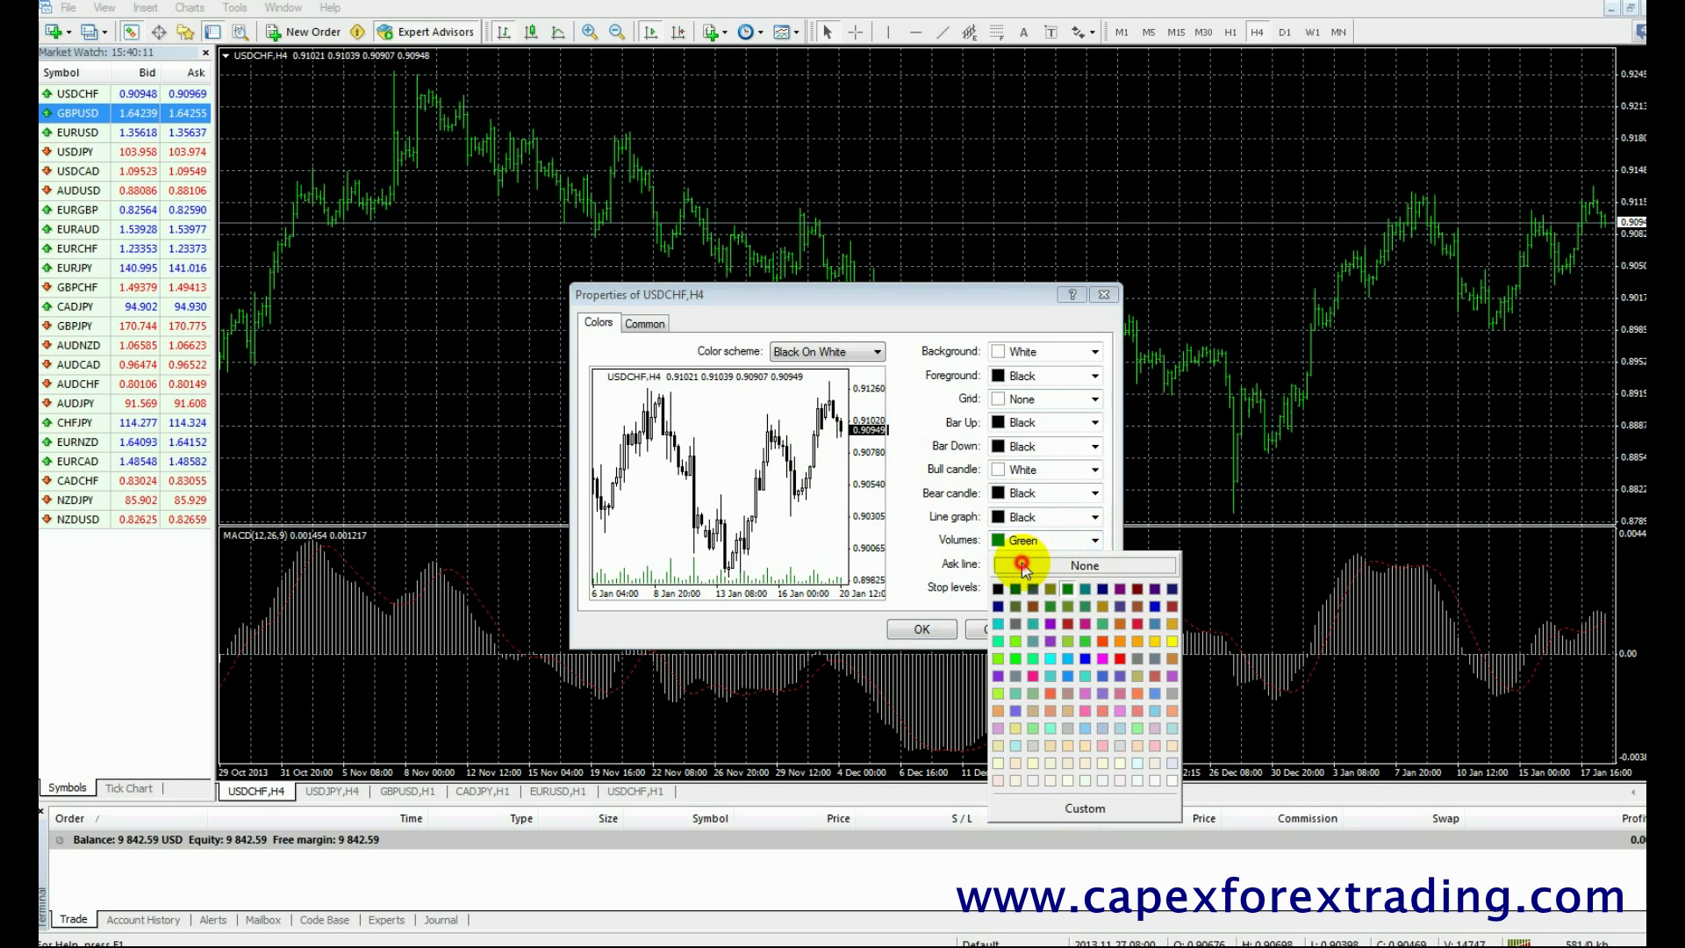
click(1023, 560)
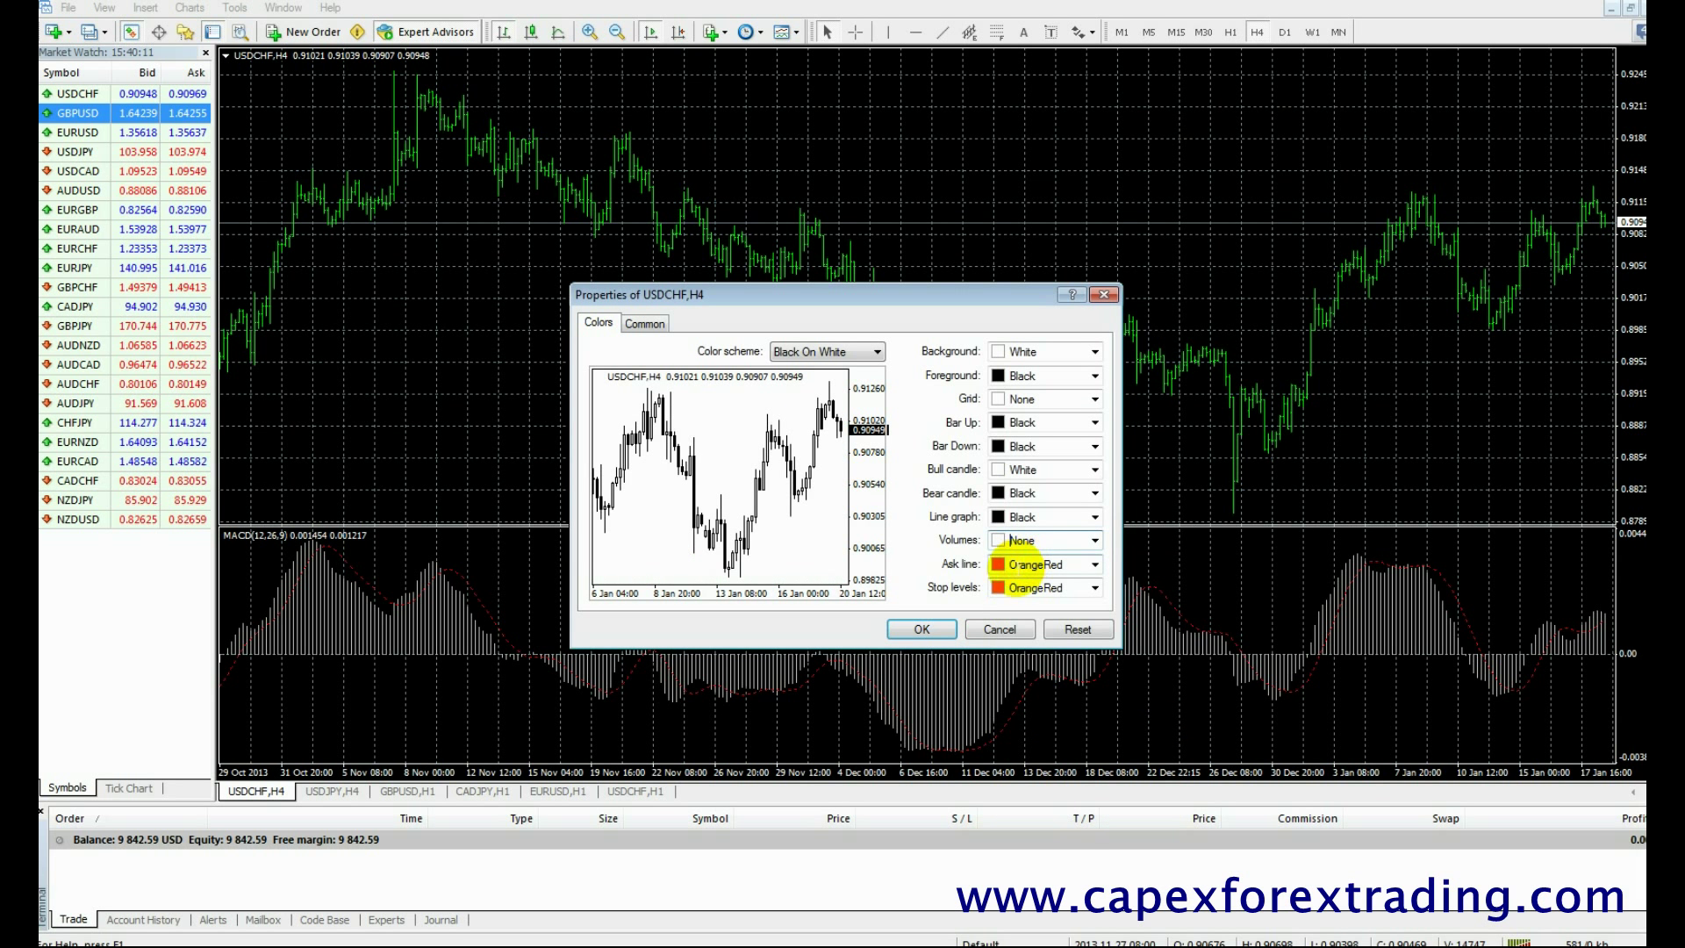
click(924, 629)
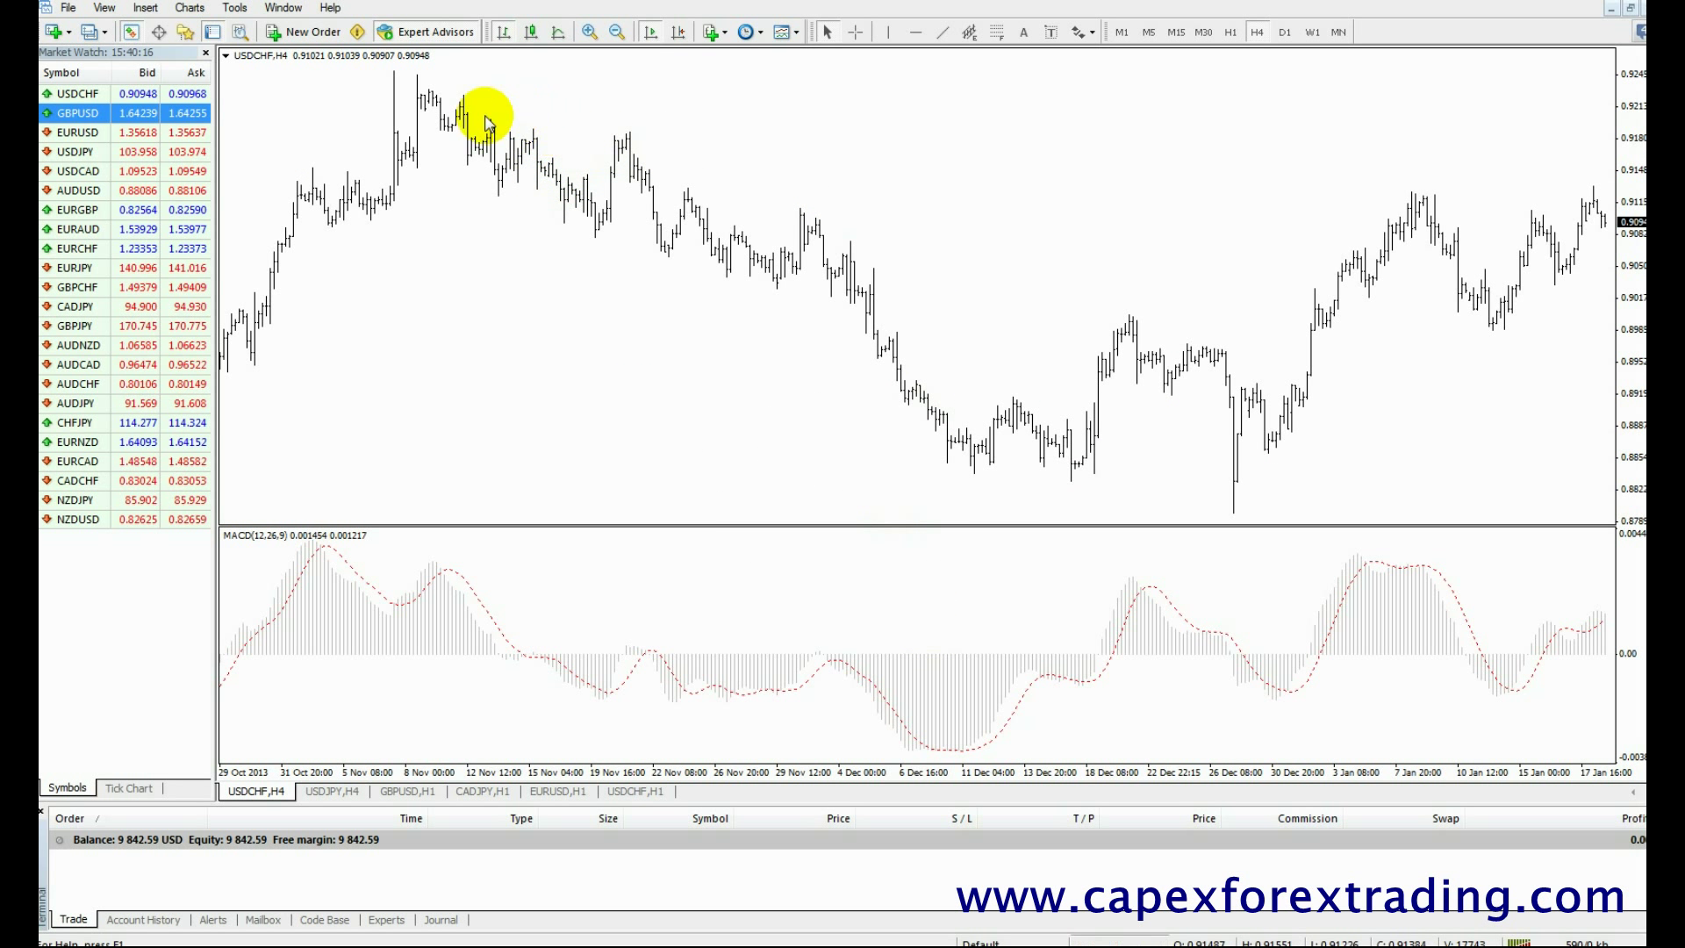
Step: Switch USDCHF,H4 to zoomed-in candlesticks, delete its MACD indicator window, and restore the tiled layout
click(530, 33)
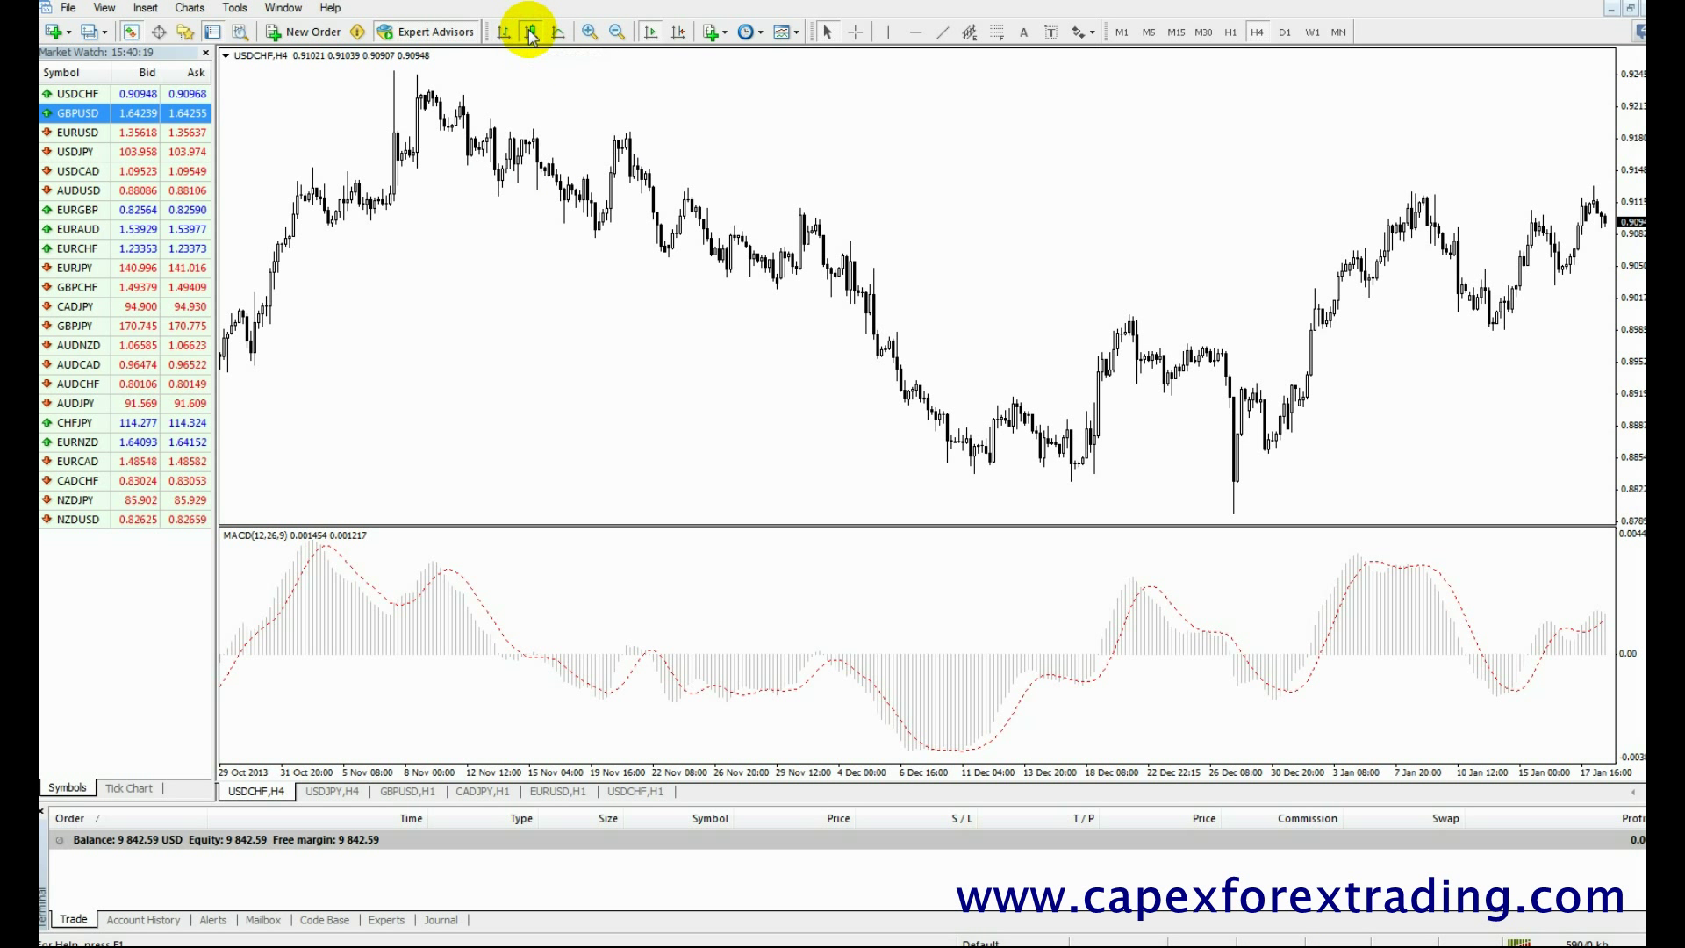
click(586, 34)
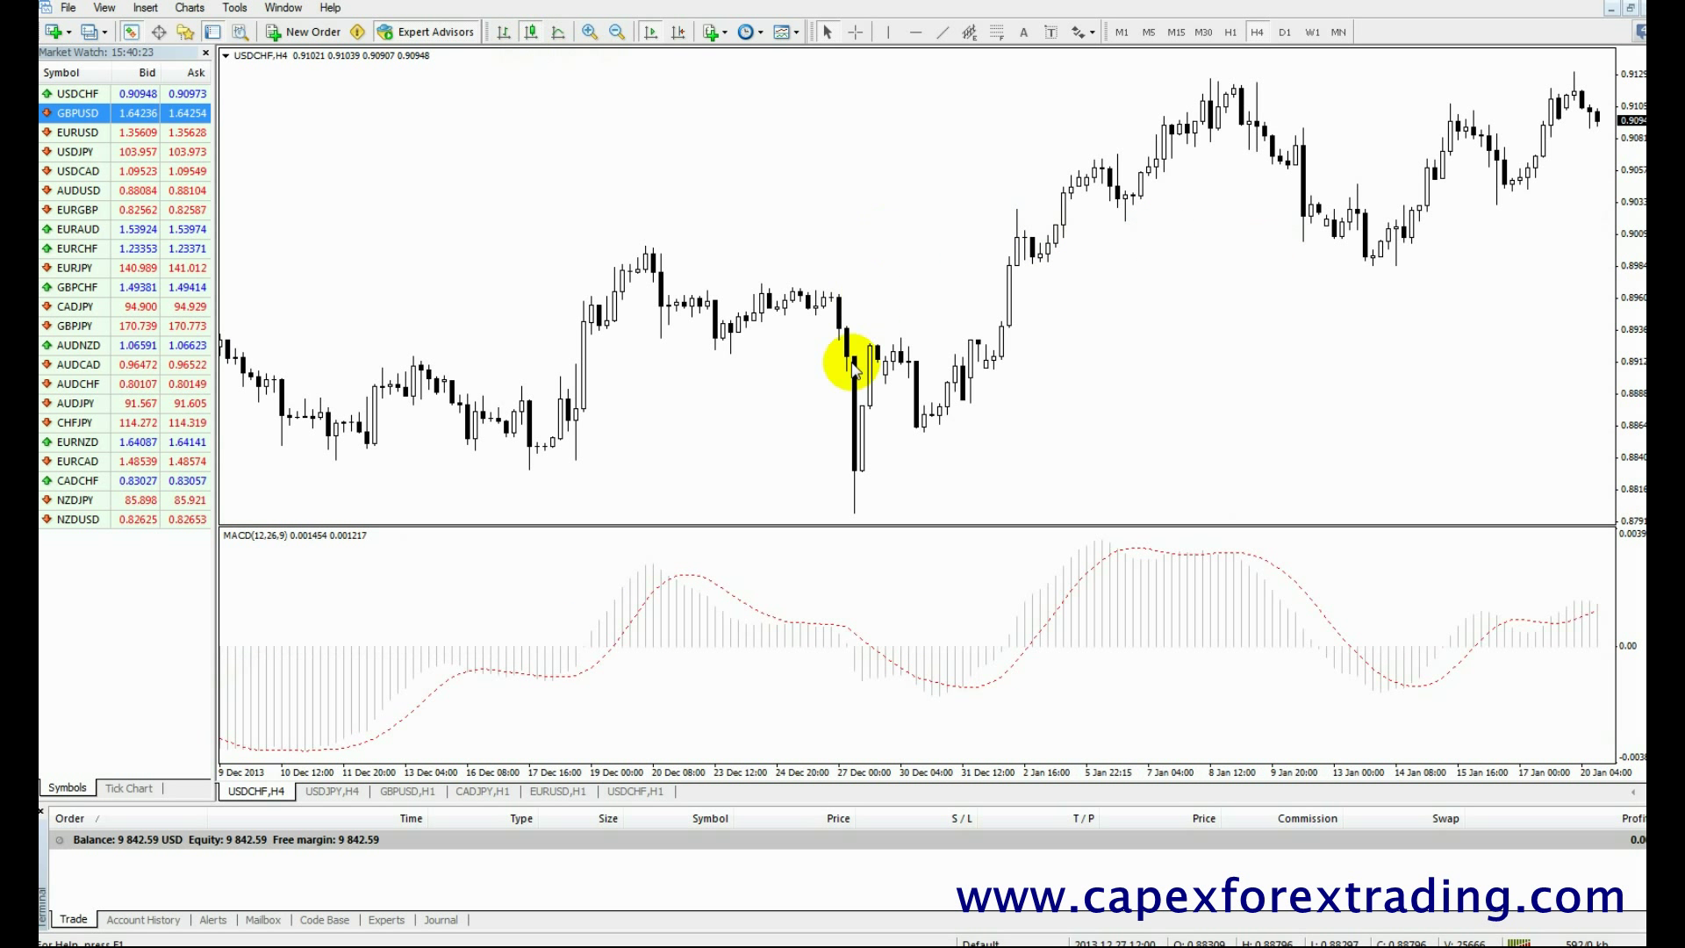
mouse_move(697, 618)
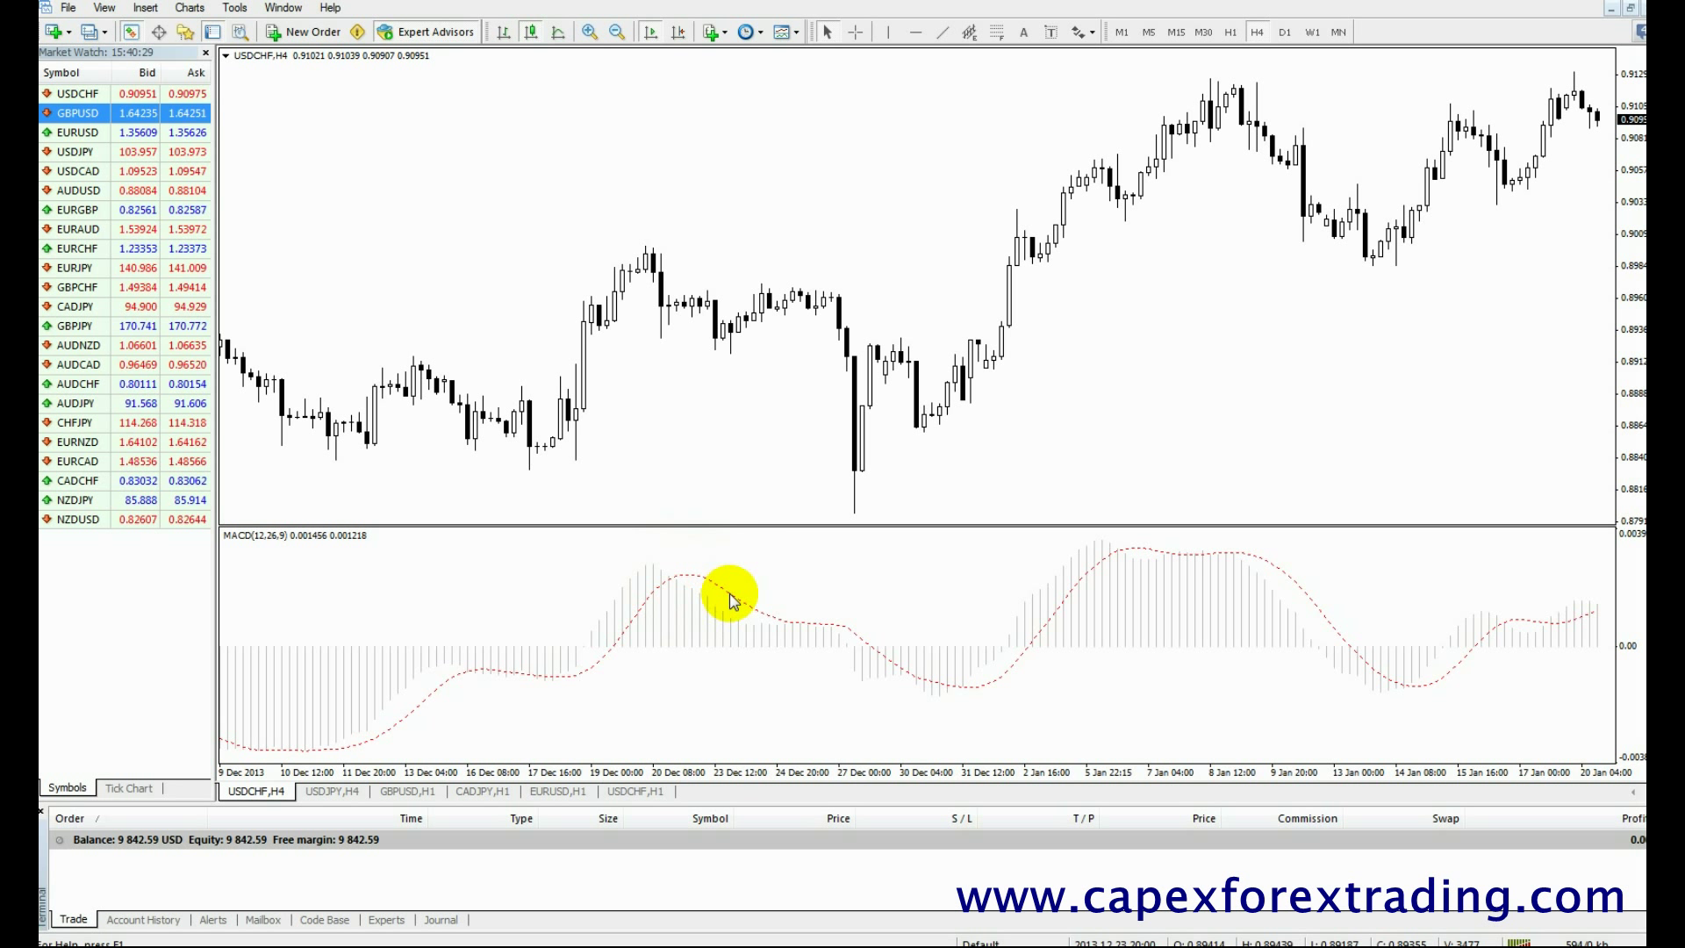
right_click(733, 599)
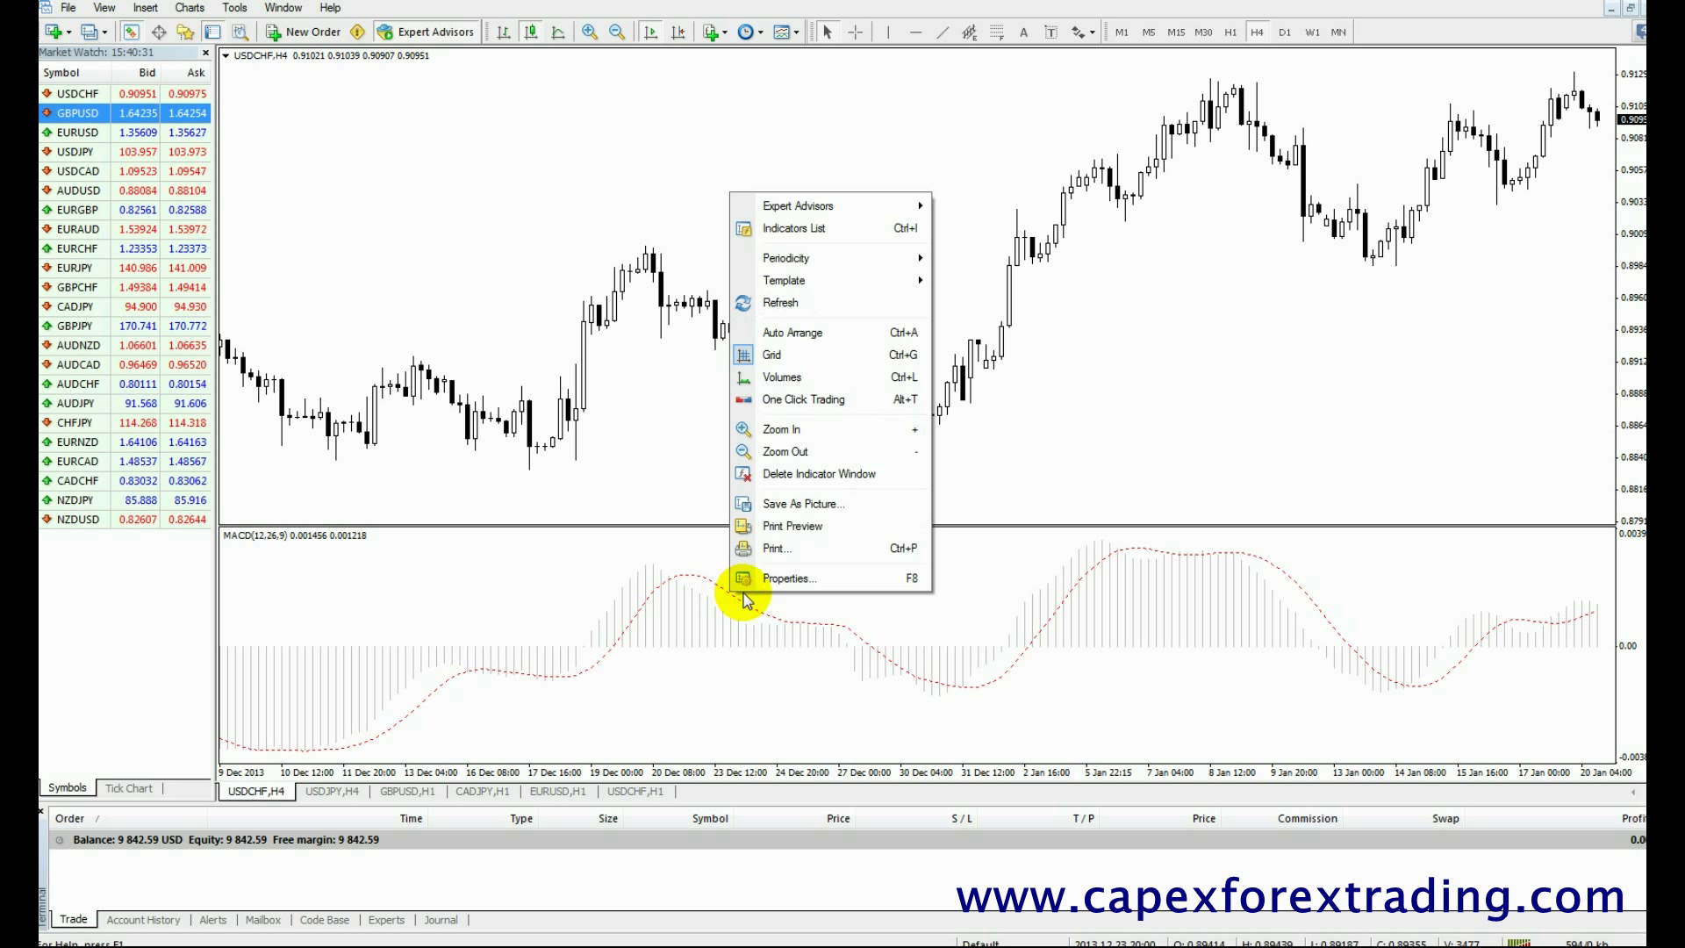
click(681, 578)
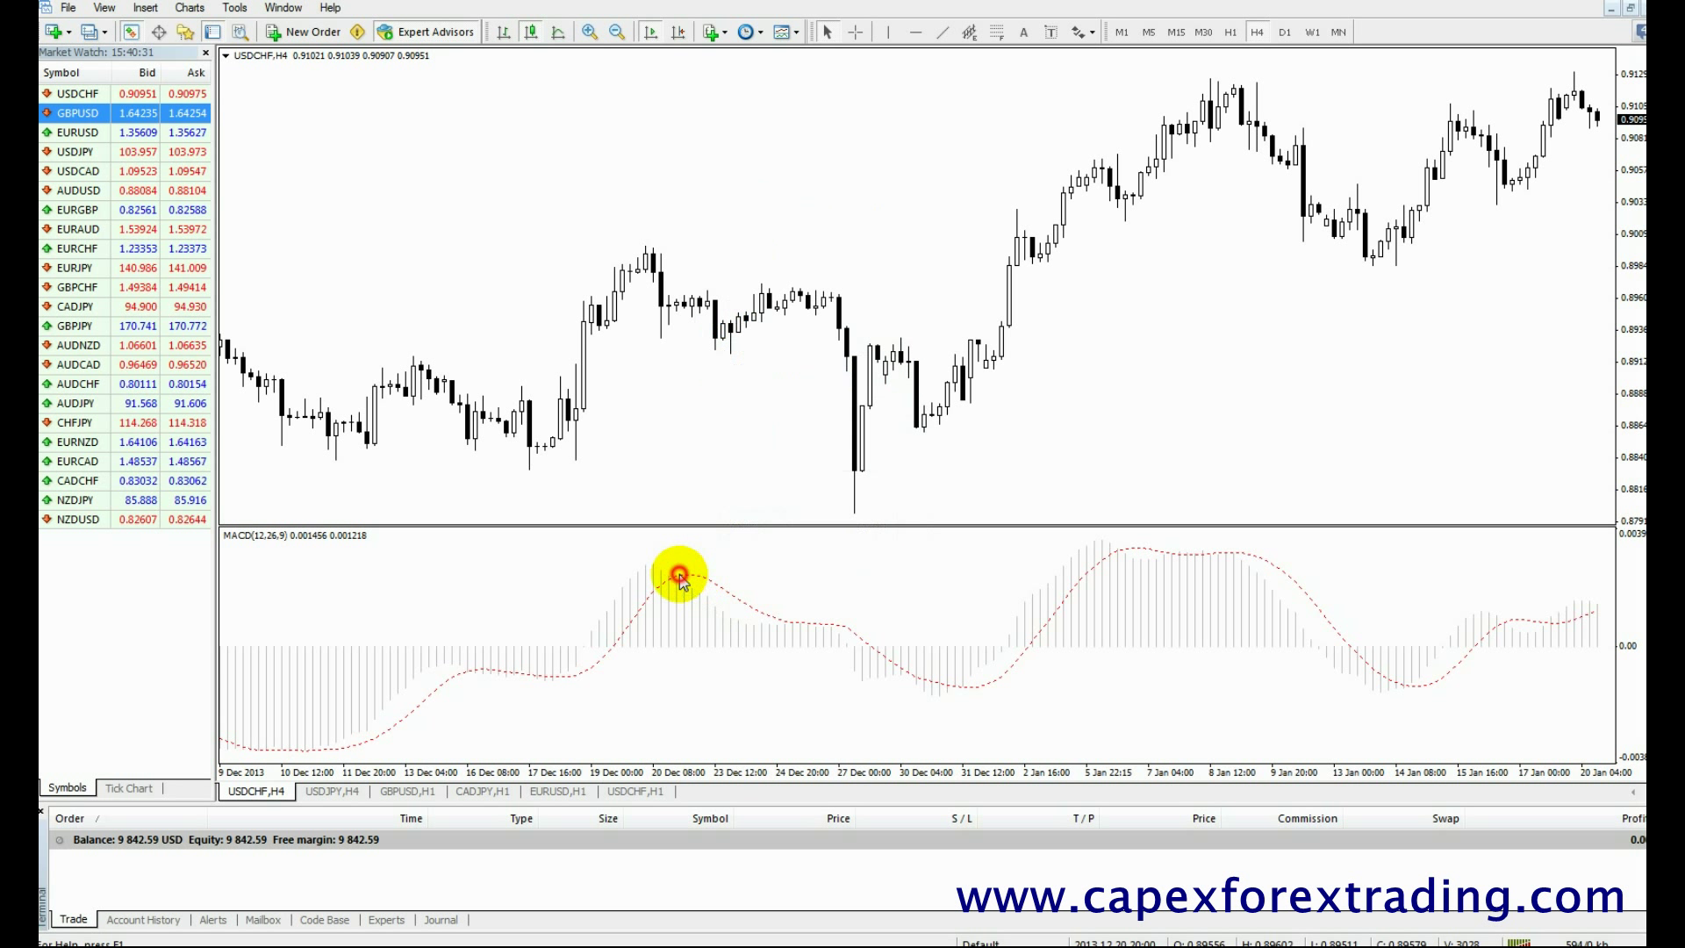
right_click(680, 583)
click(738, 611)
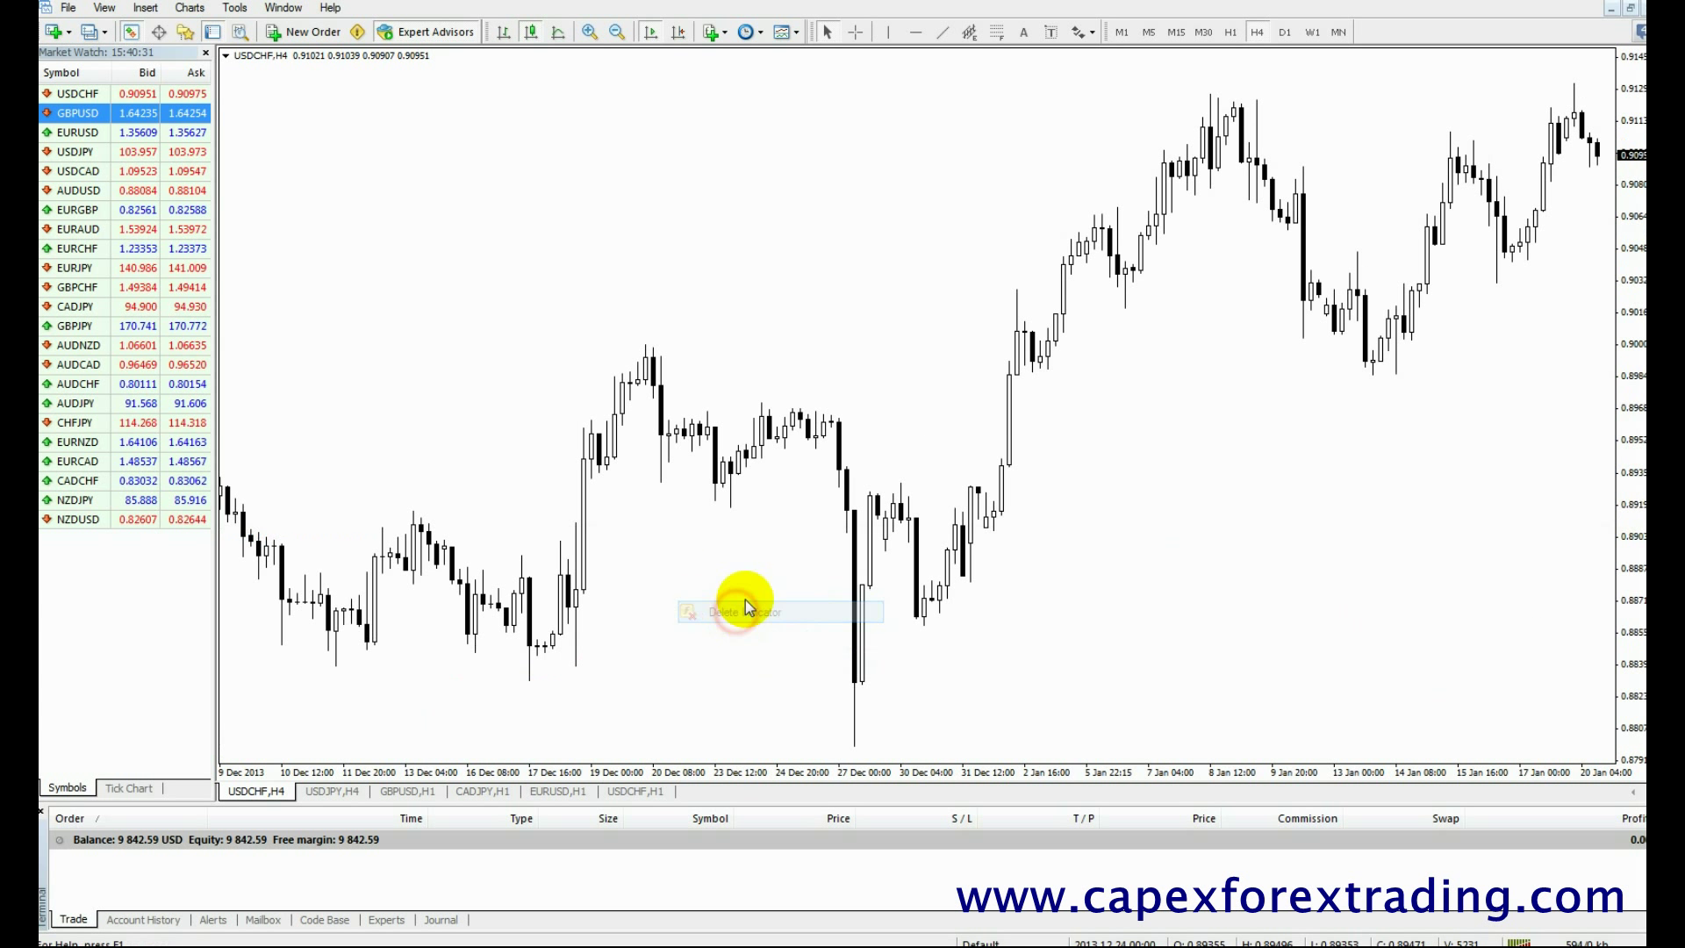
mouse_move(790, 428)
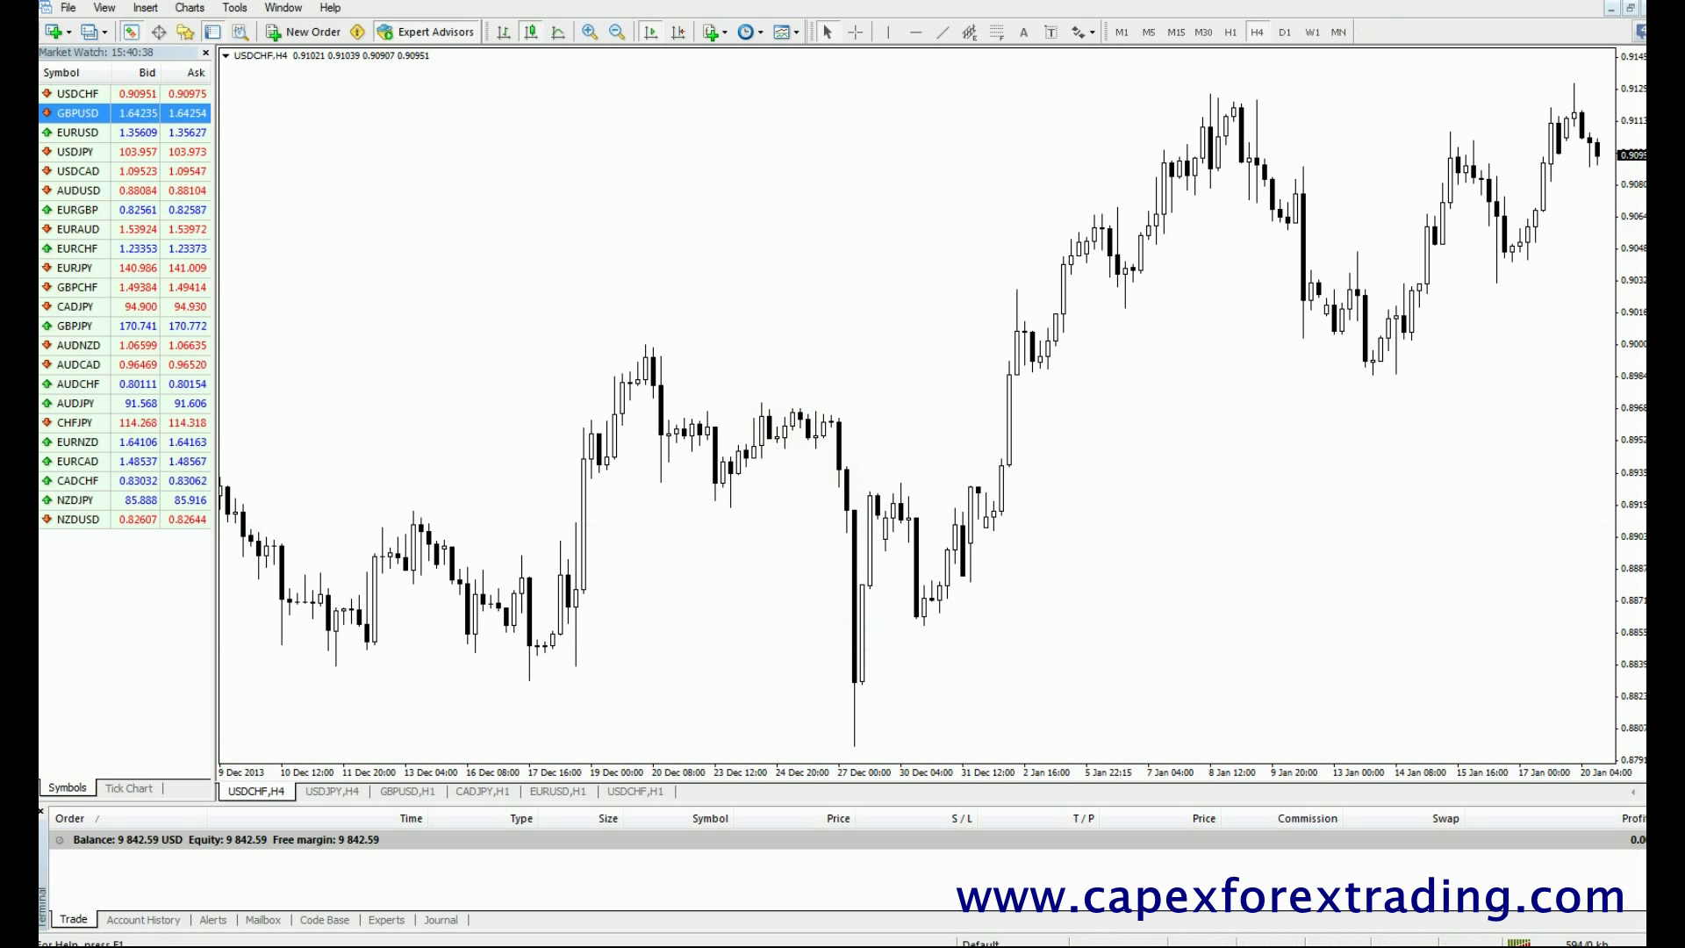
click(1631, 11)
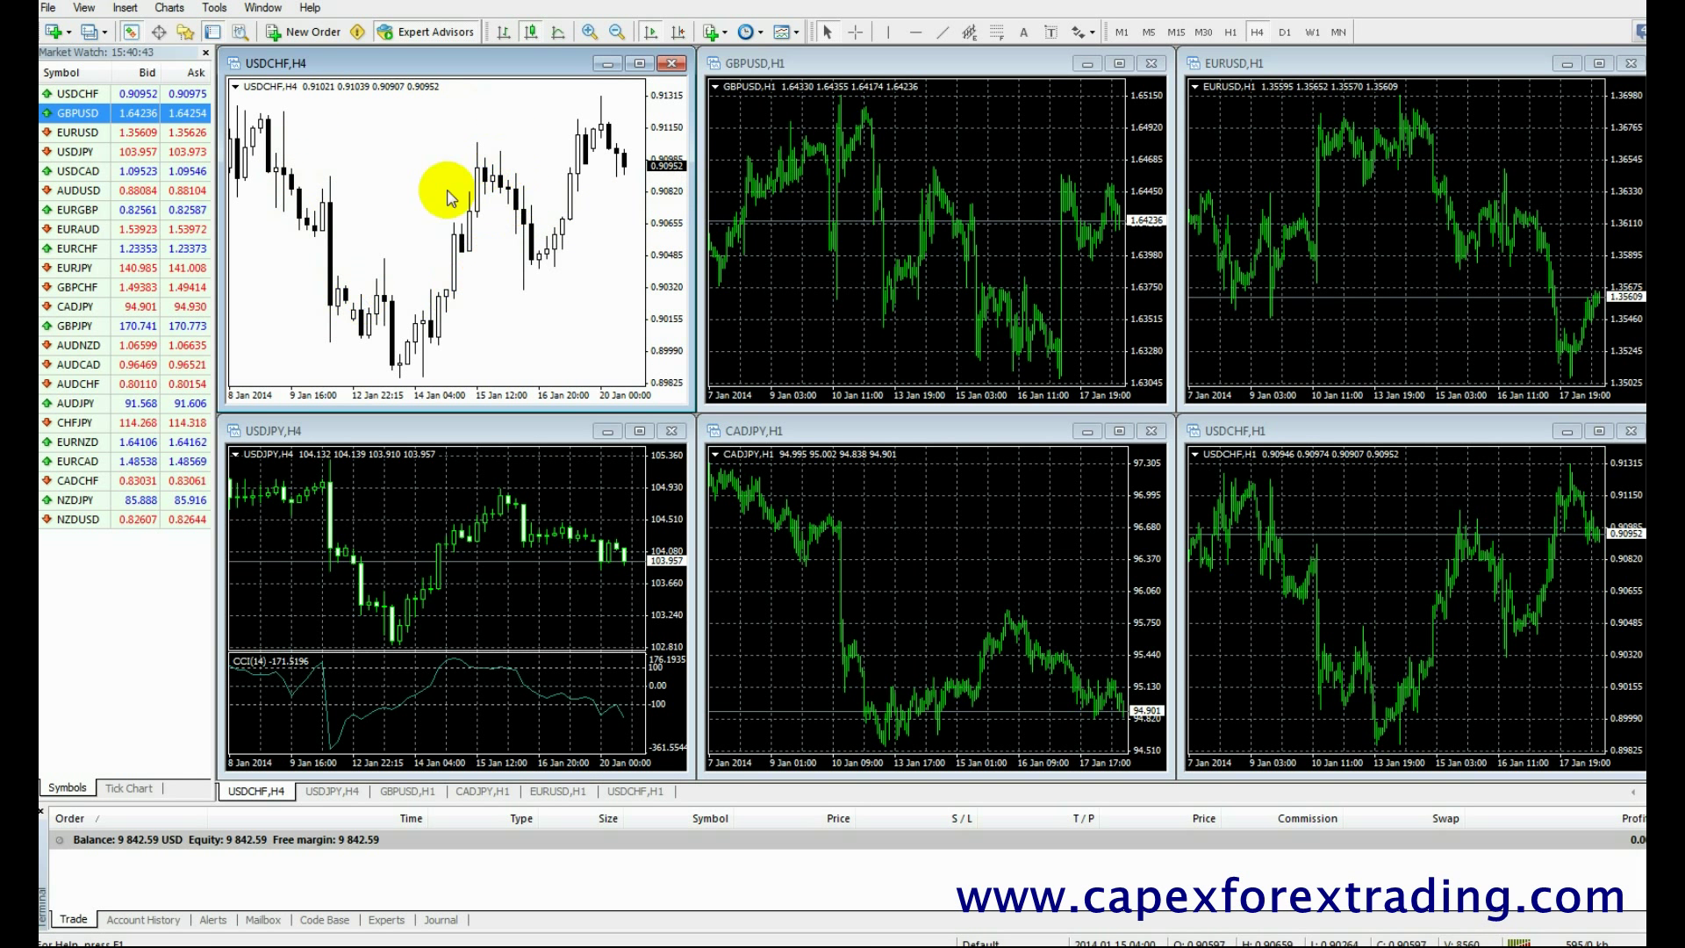
Step: Activate the GBPUSD,H1, EURUSD,H1, USDJPY,H4, CADJPY,H1 and USDCHF,H1 chart windows in turn
click(1010, 167)
click(1399, 167)
click(546, 585)
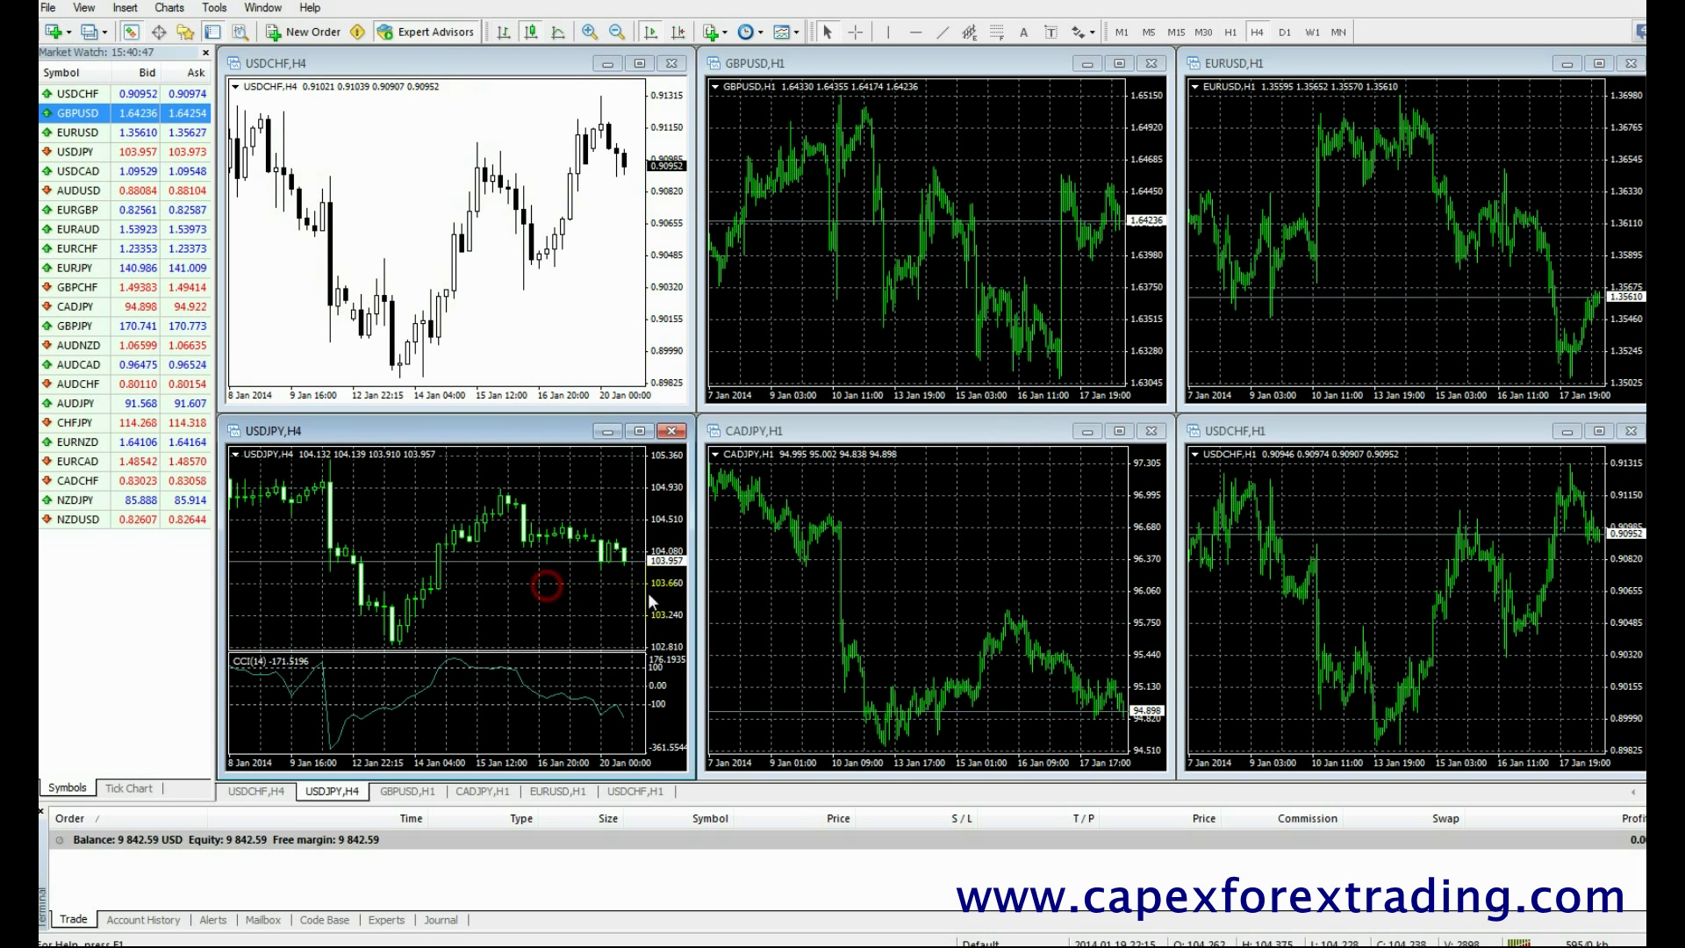
click(987, 533)
click(1387, 607)
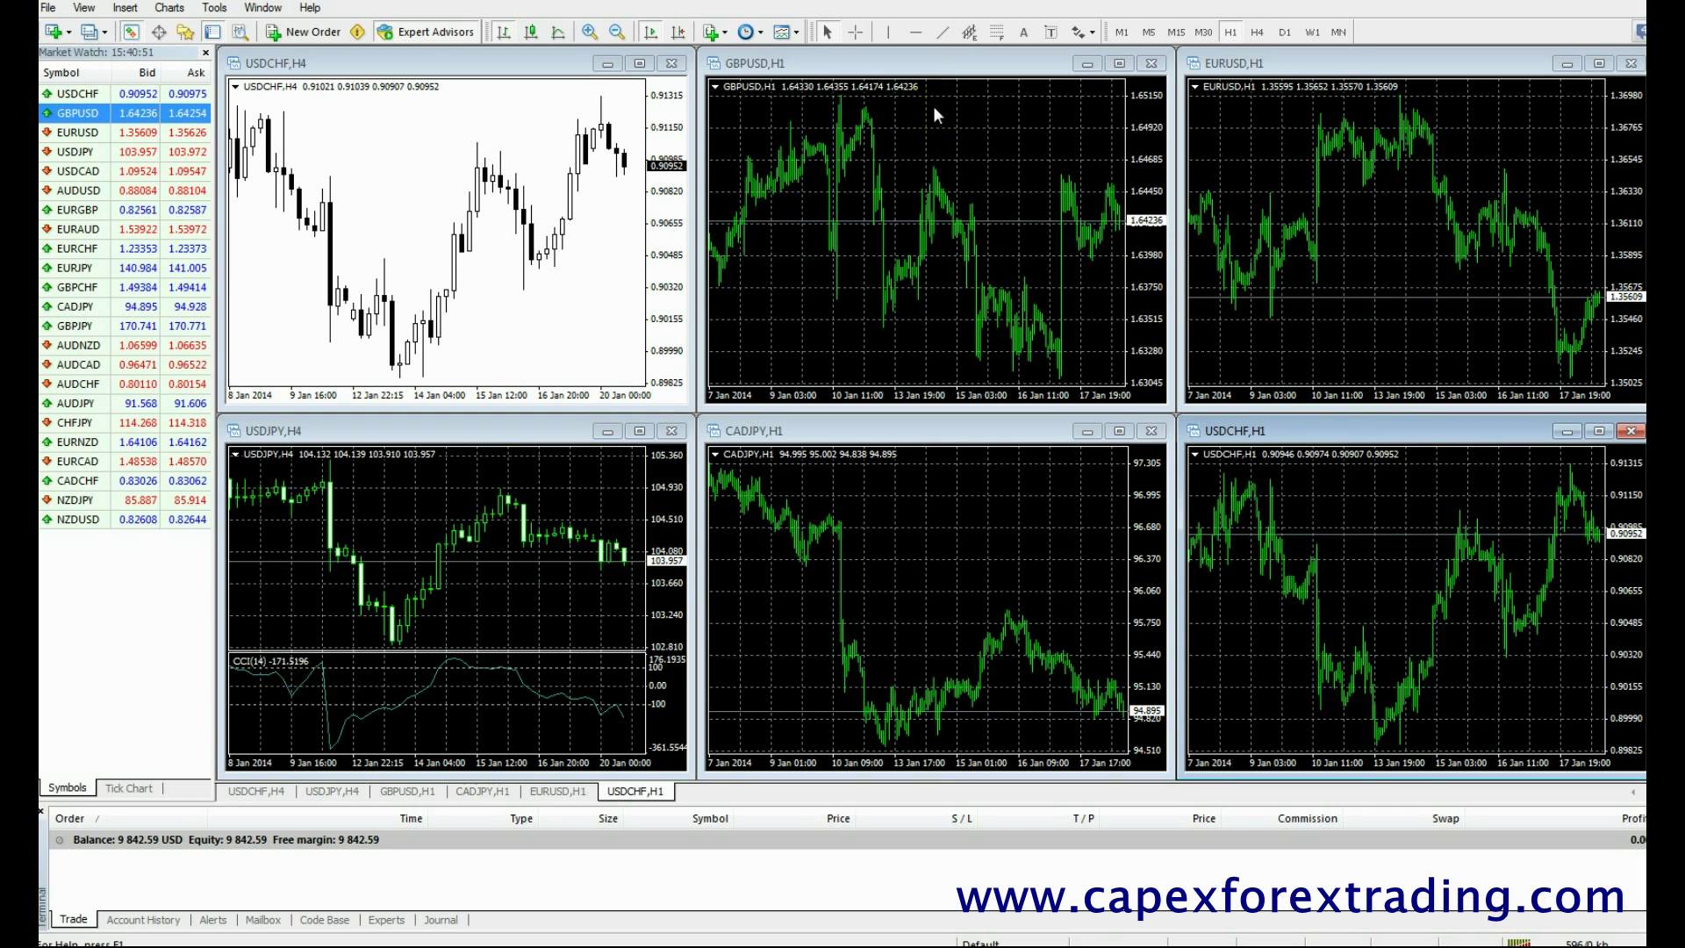
Step: Slide the GBPUSD, EURUSD, CADJPY and USDCHF hourly windows left so they overlap their neighbours
drag(955, 63, 814, 65)
drag(1341, 56, 1028, 64)
click(550, 439)
drag(781, 429, 616, 430)
drag(1340, 425, 1063, 424)
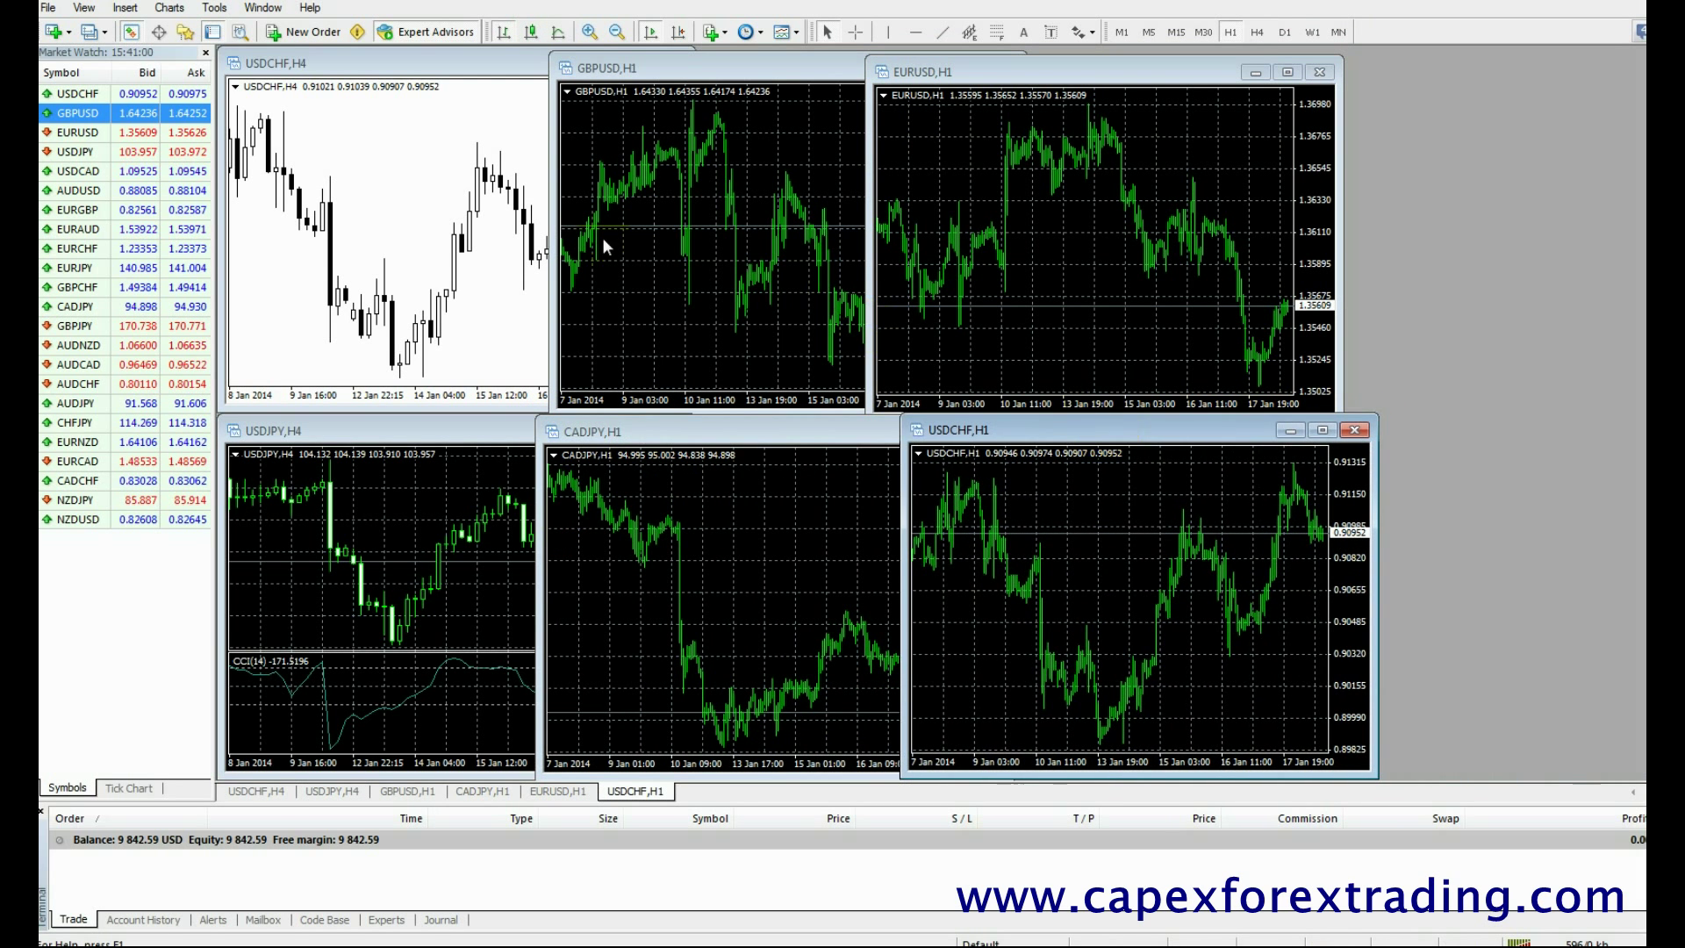
Step: Open a EURCHF,H1 chart, narrow and shorten it, and place it in the top-right corner
click(70, 253)
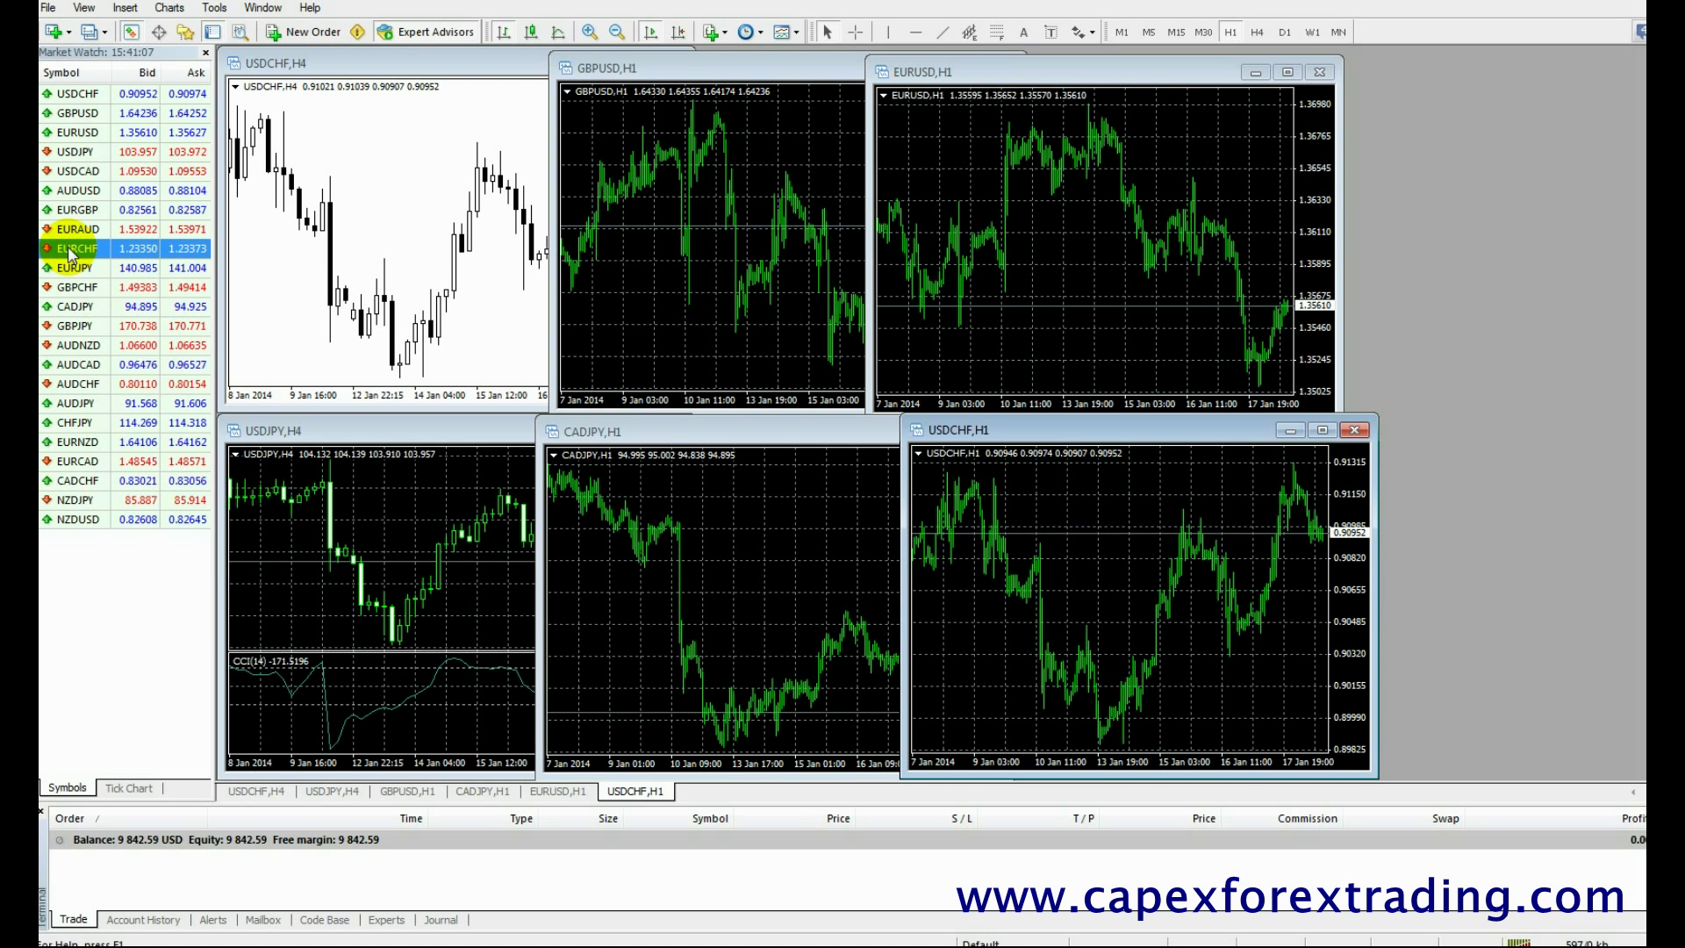
drag(70, 253, 718, 237)
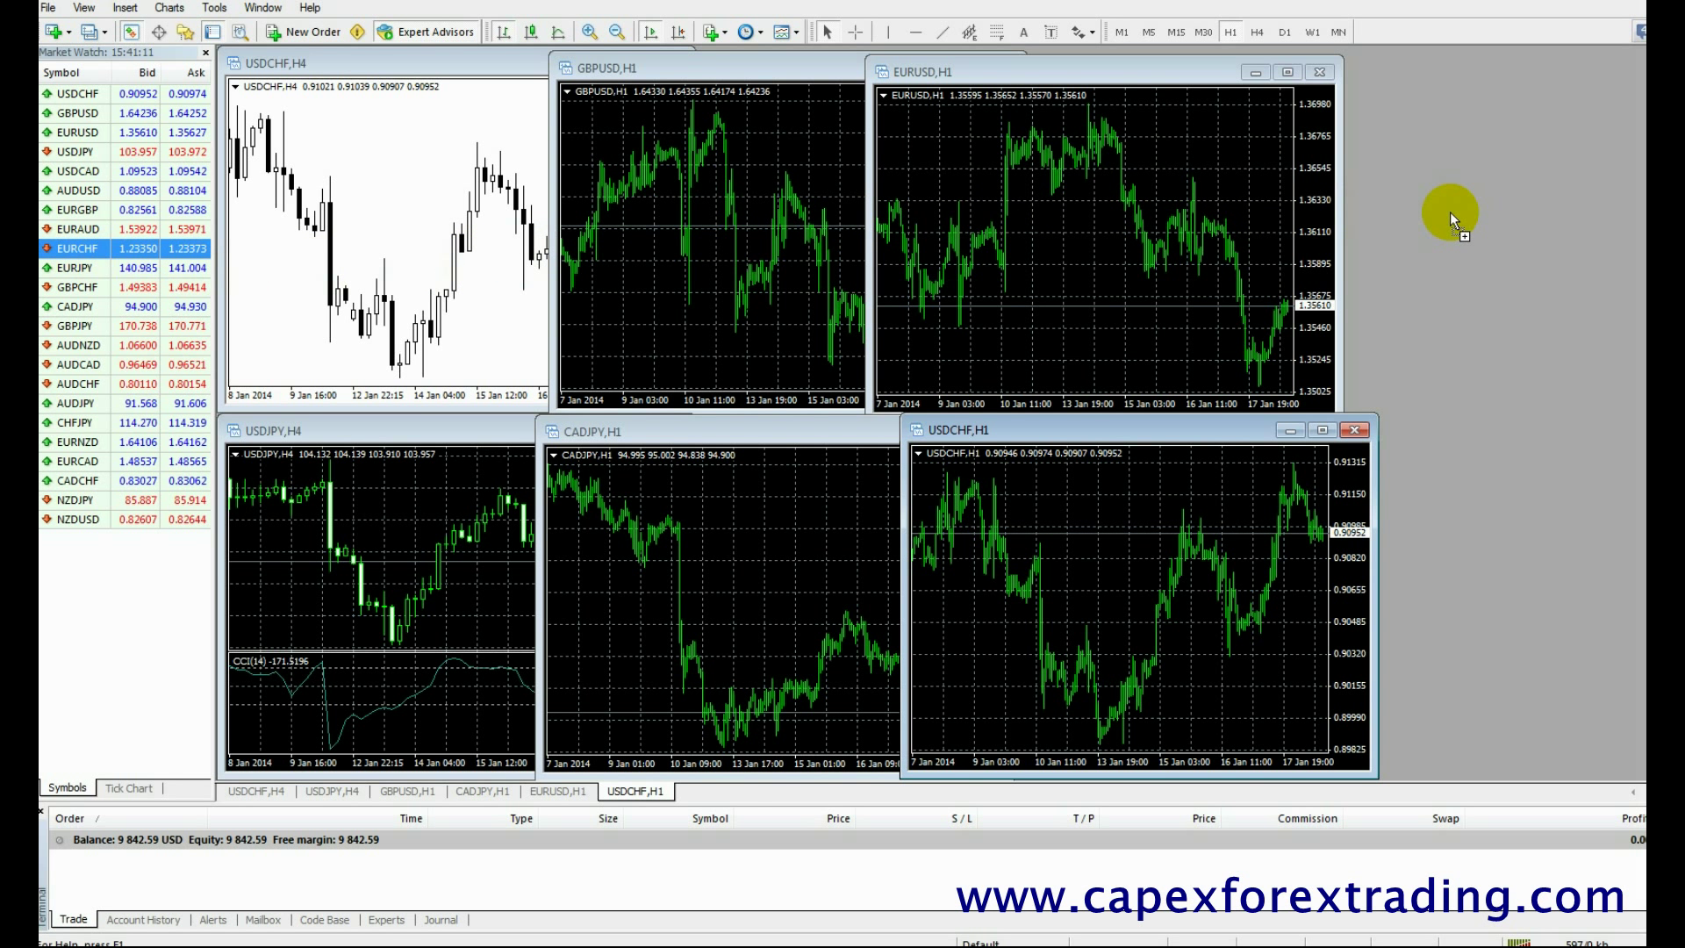
drag(1450, 213, 1450, 212)
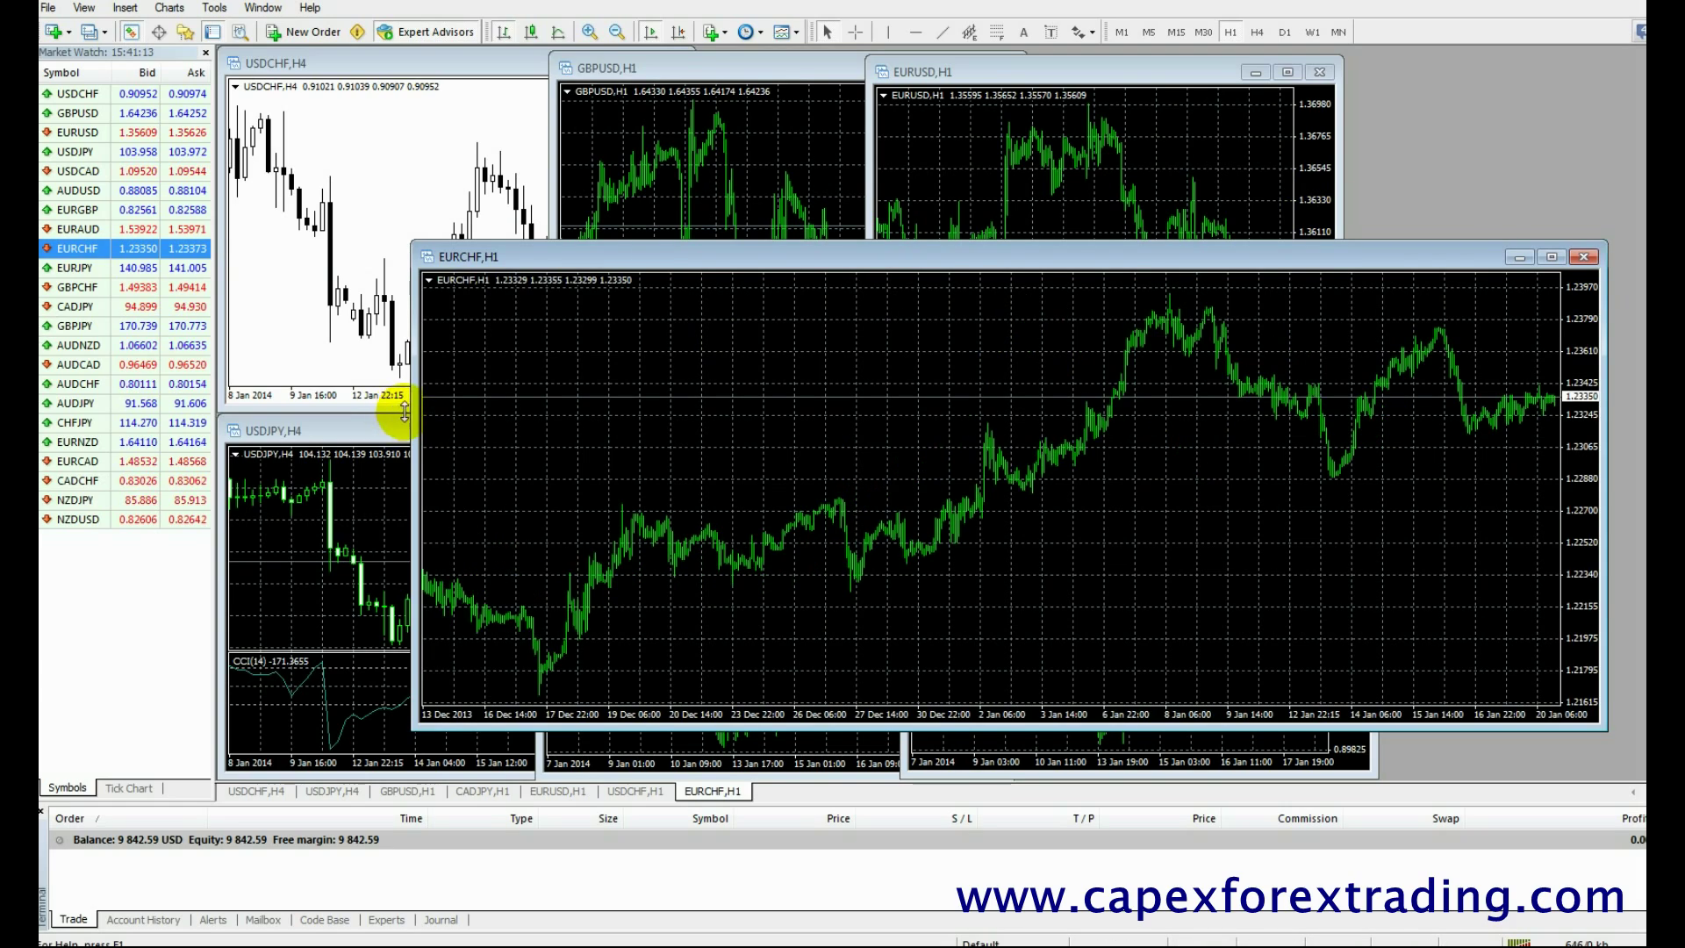
drag(410, 408, 1241, 407)
drag(1408, 261, 1454, 69)
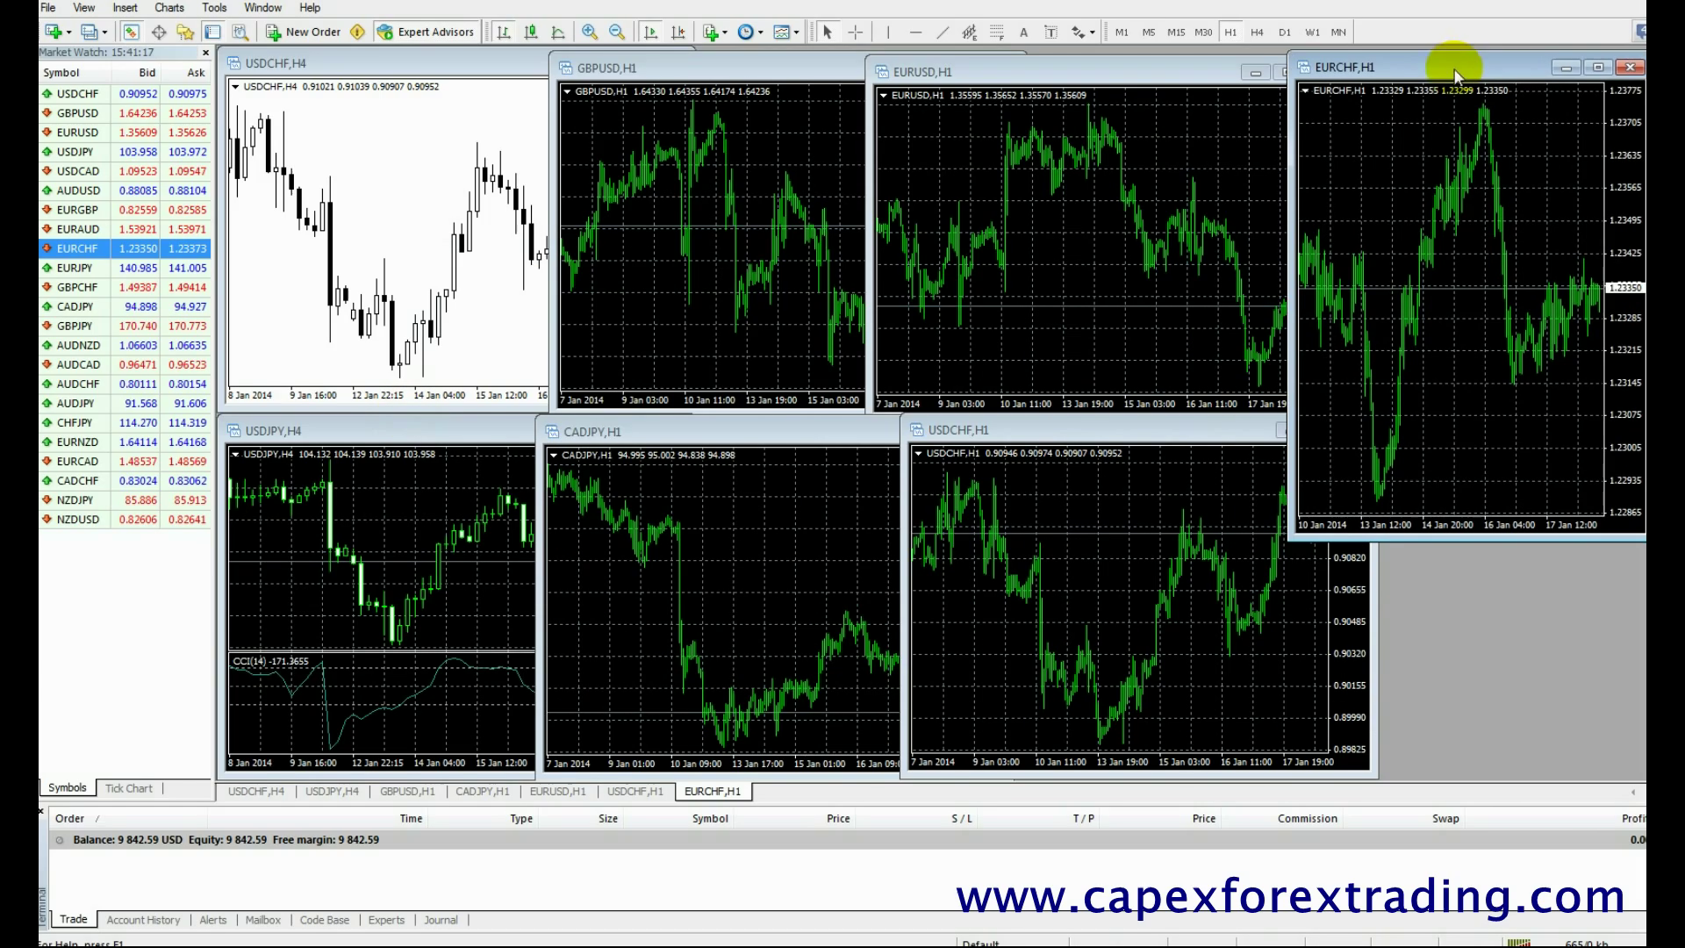
drag(1446, 540, 1446, 483)
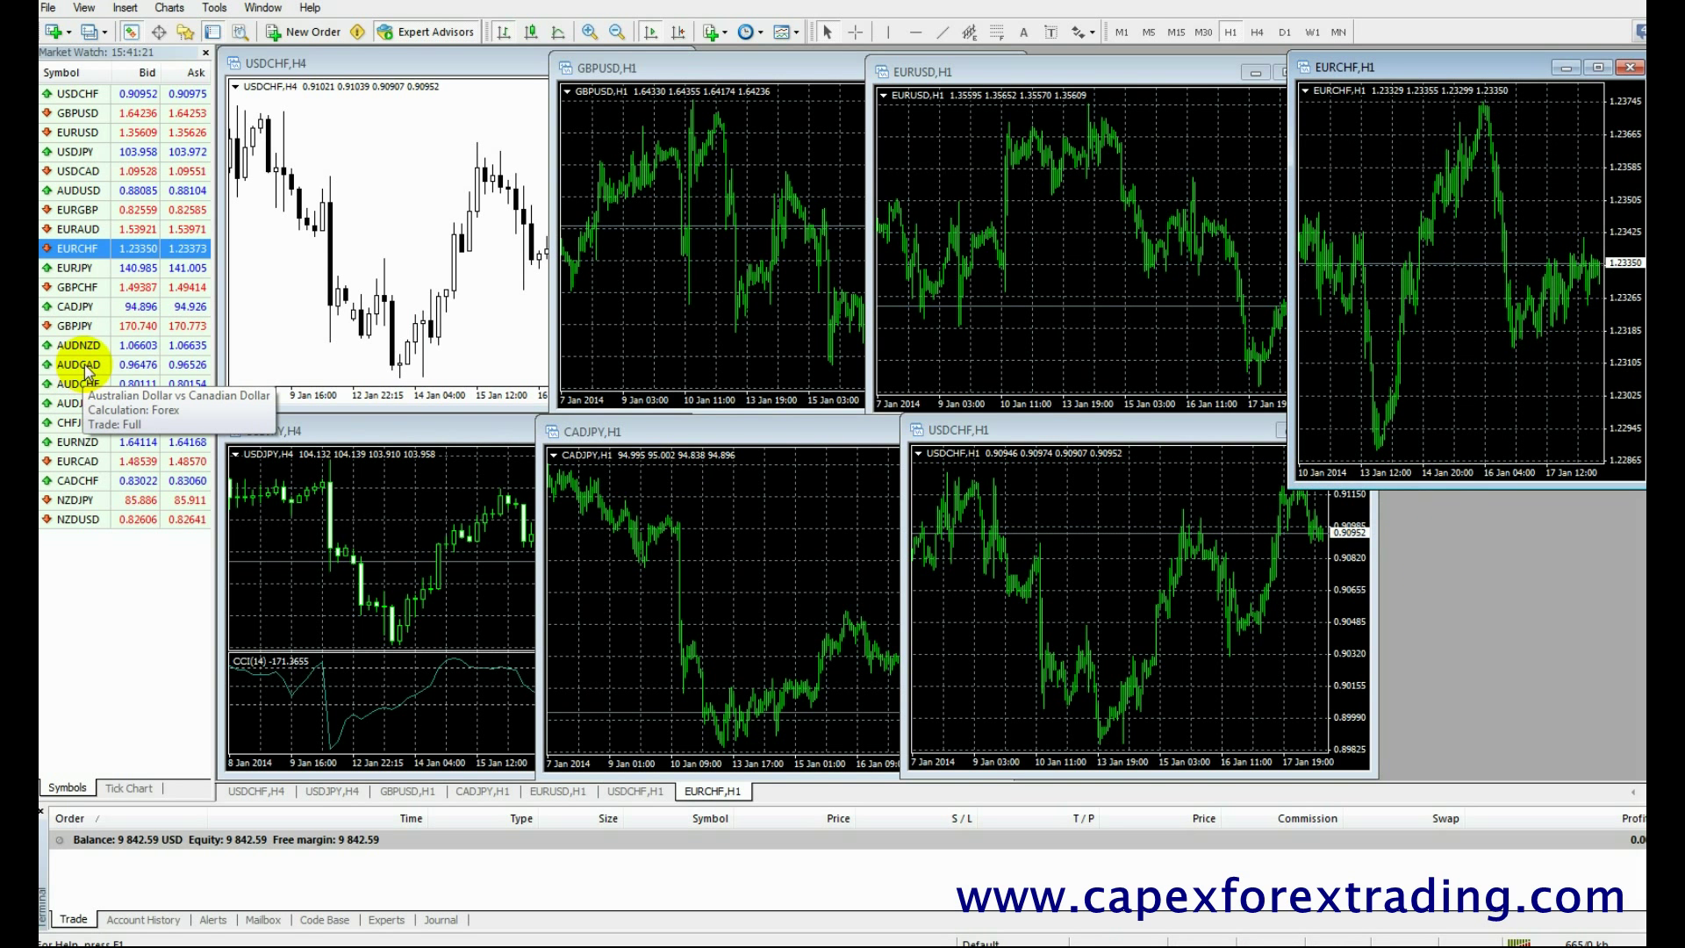
Step: Open an AUDCAD,H1 chart, narrow it, and fit it below the EURCHF chart
drag(70, 365, 1485, 581)
drag(439, 419, 1331, 434)
drag(1478, 272, 1490, 341)
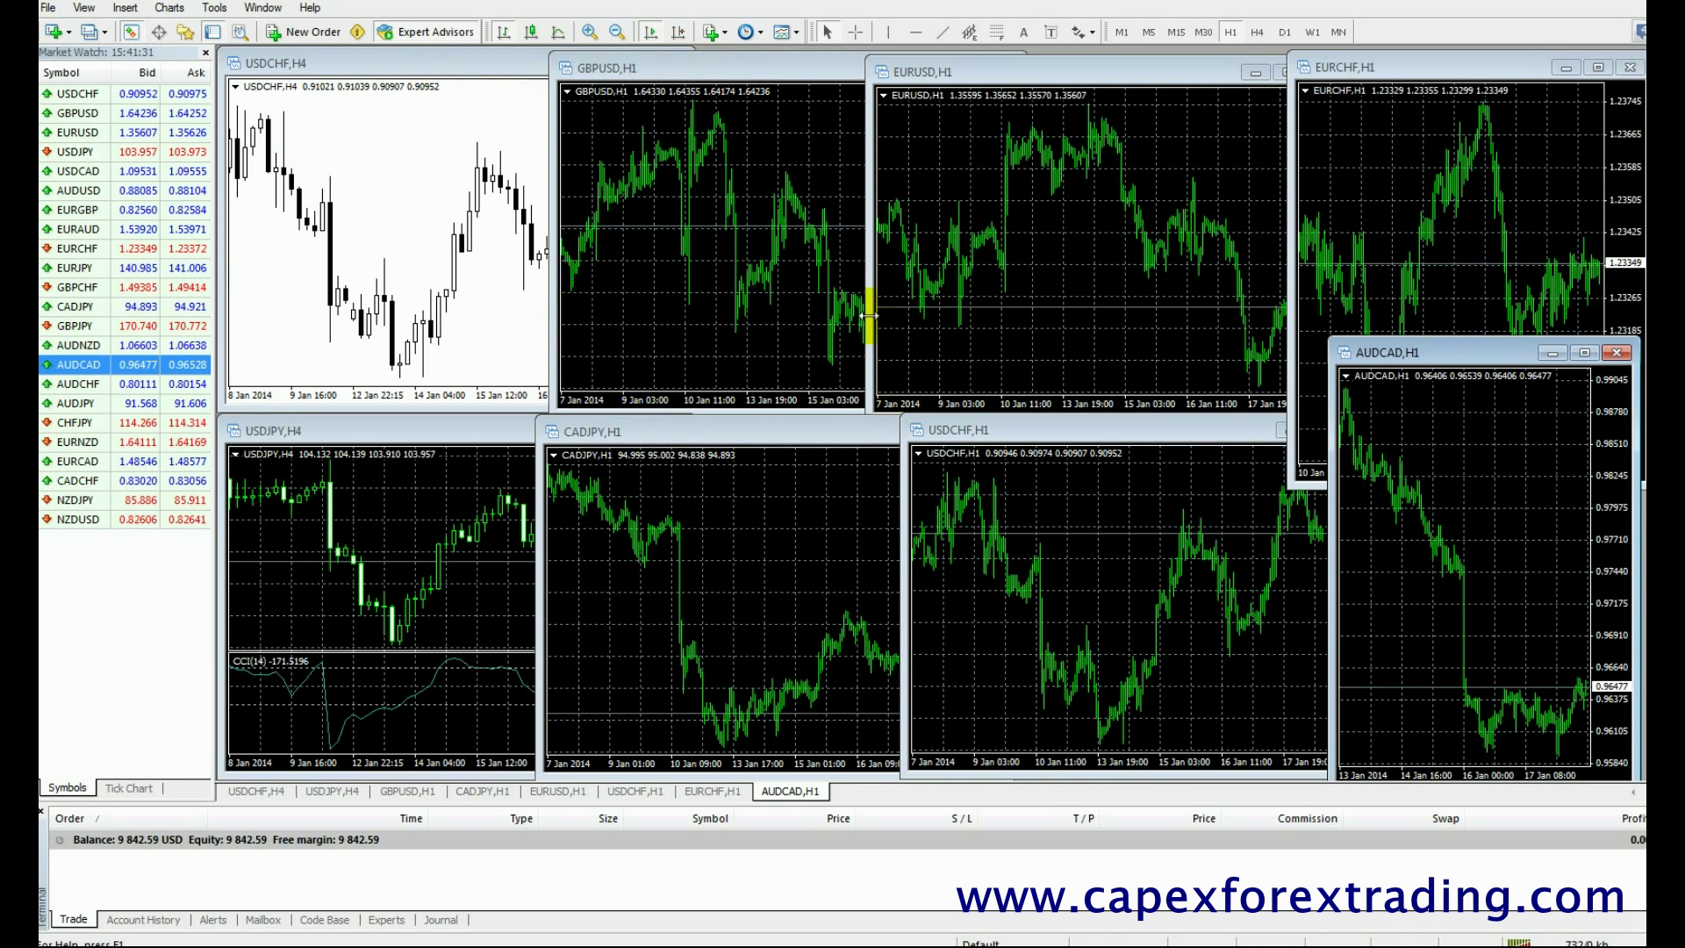
click(263, 9)
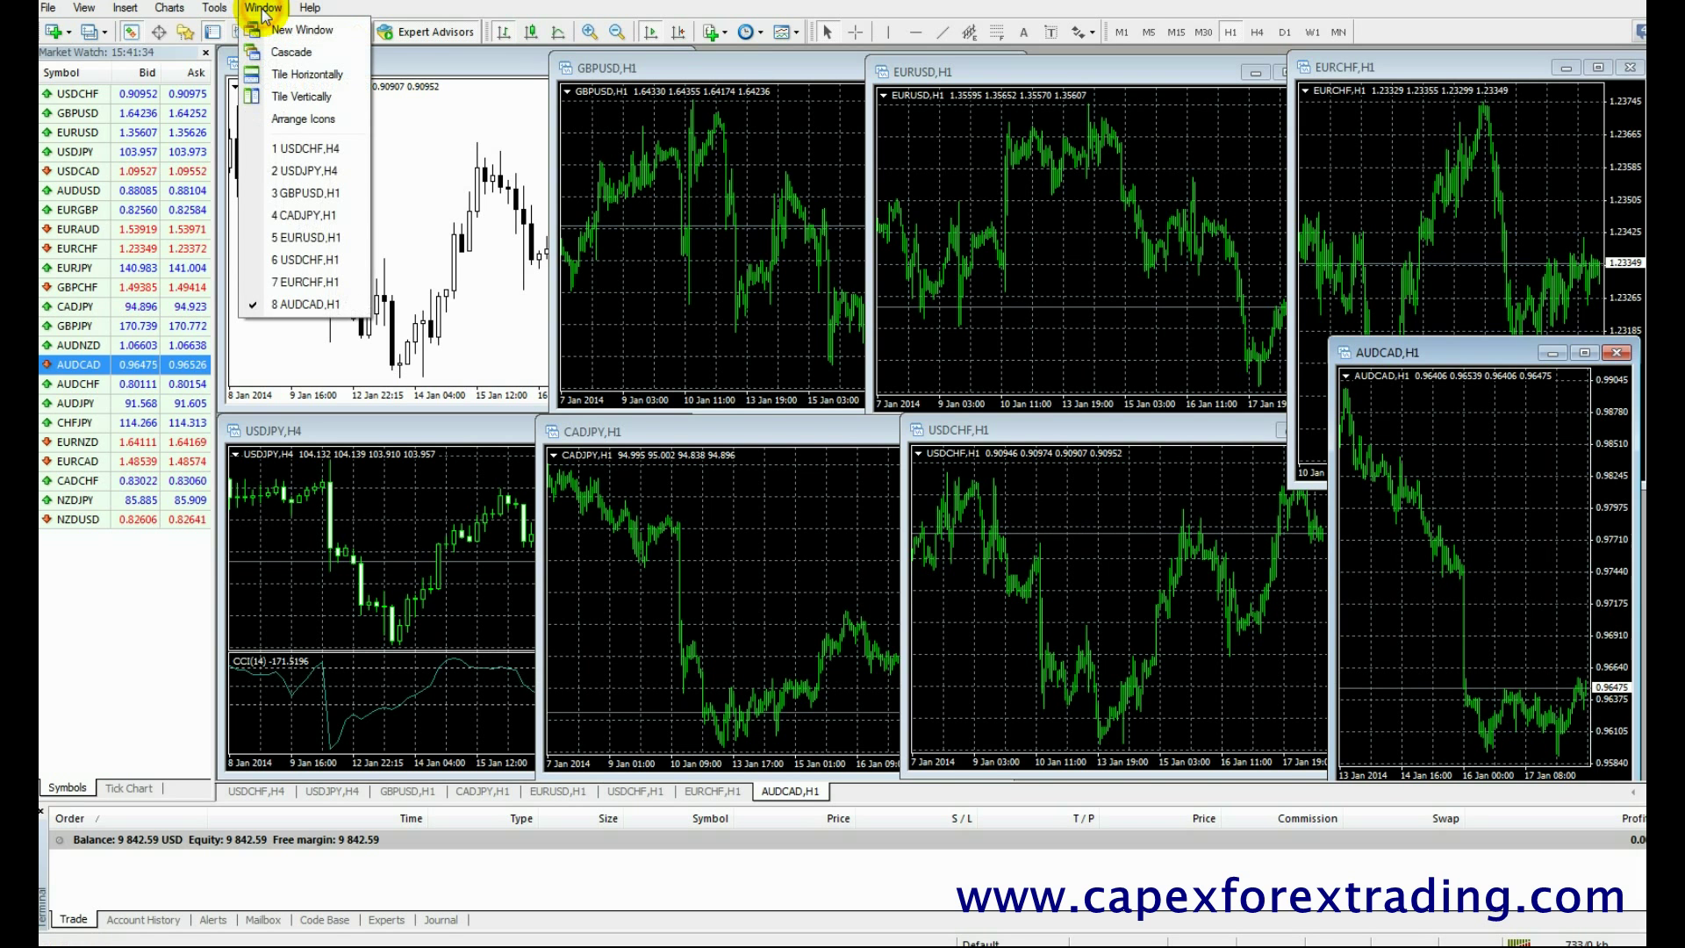
Step: Tile all eight charts vertically, then drop GBPCHF onto the USDCHF,H4 chart
click(303, 97)
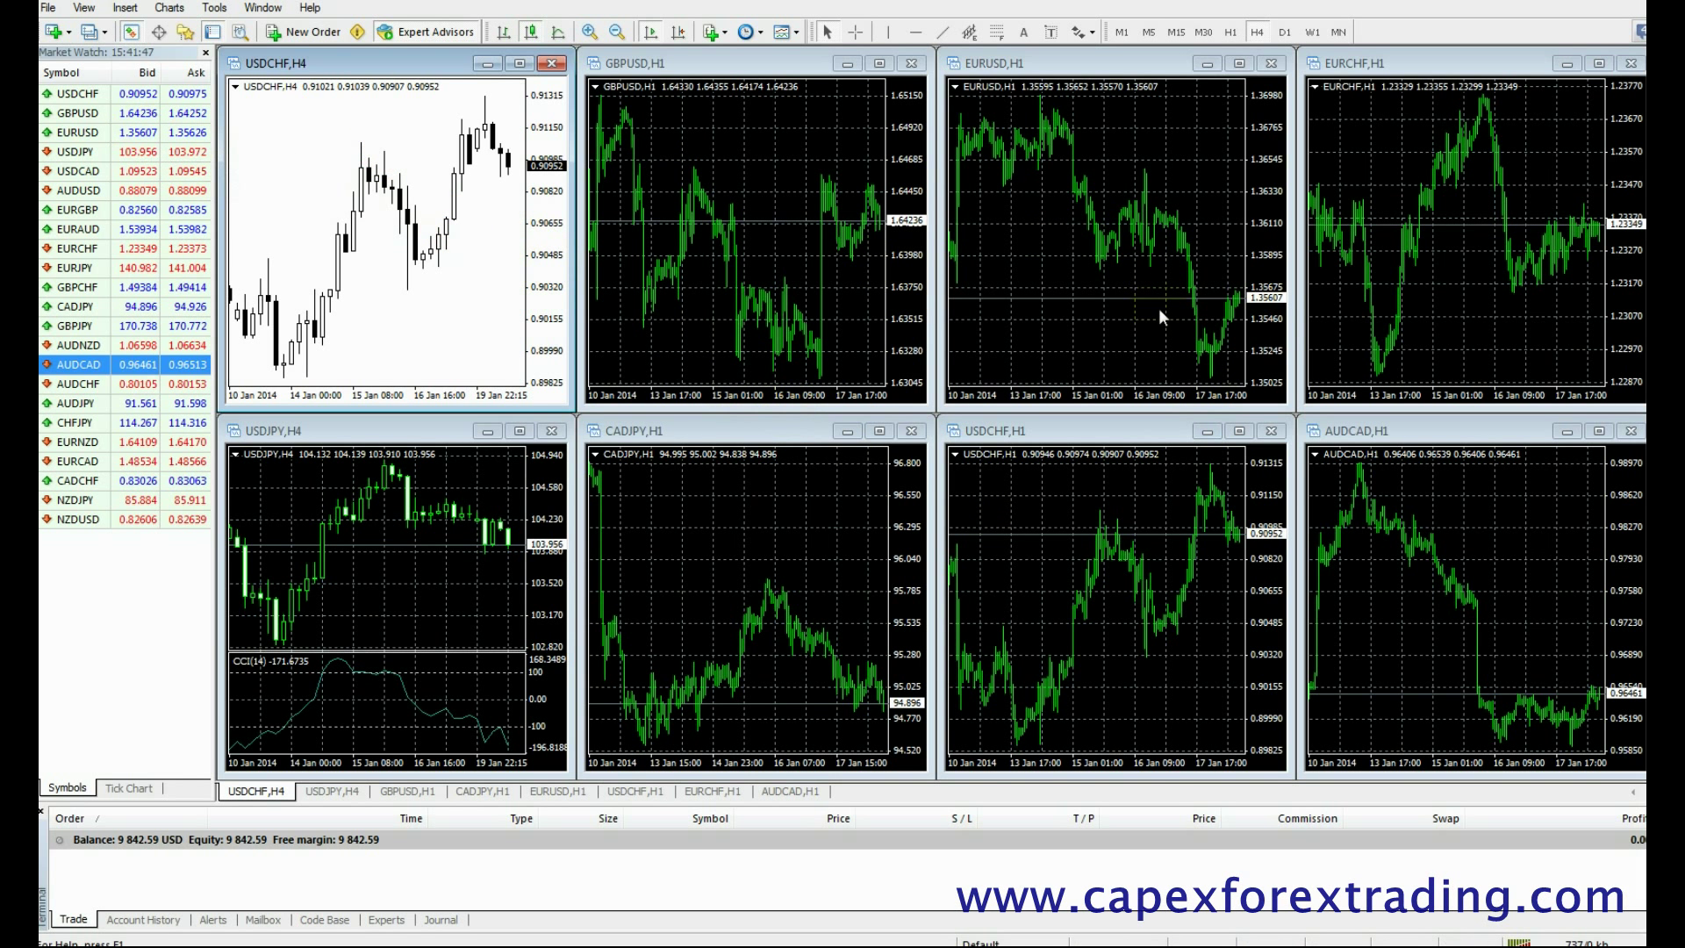
click(93, 287)
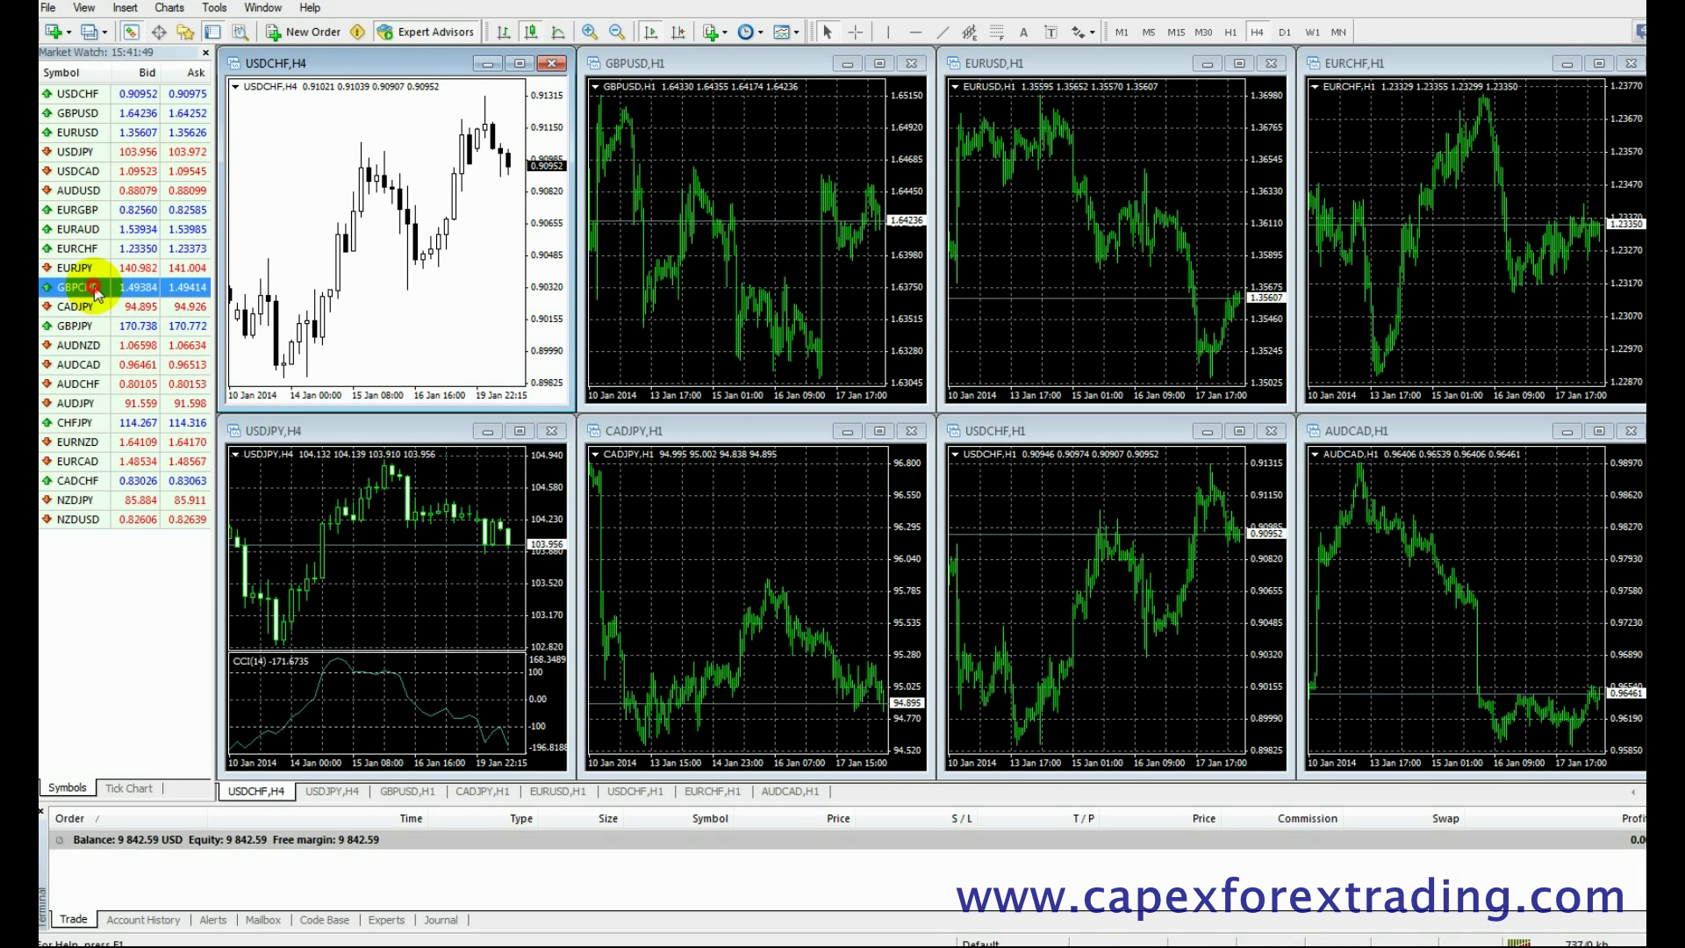
drag(93, 287, 299, 261)
Step: Switch the GBPUSD,H1 chart to AUDNZD and the USDCHF,H1 chart to EURNZD
drag(134, 346, 809, 227)
drag(126, 441, 541, 481)
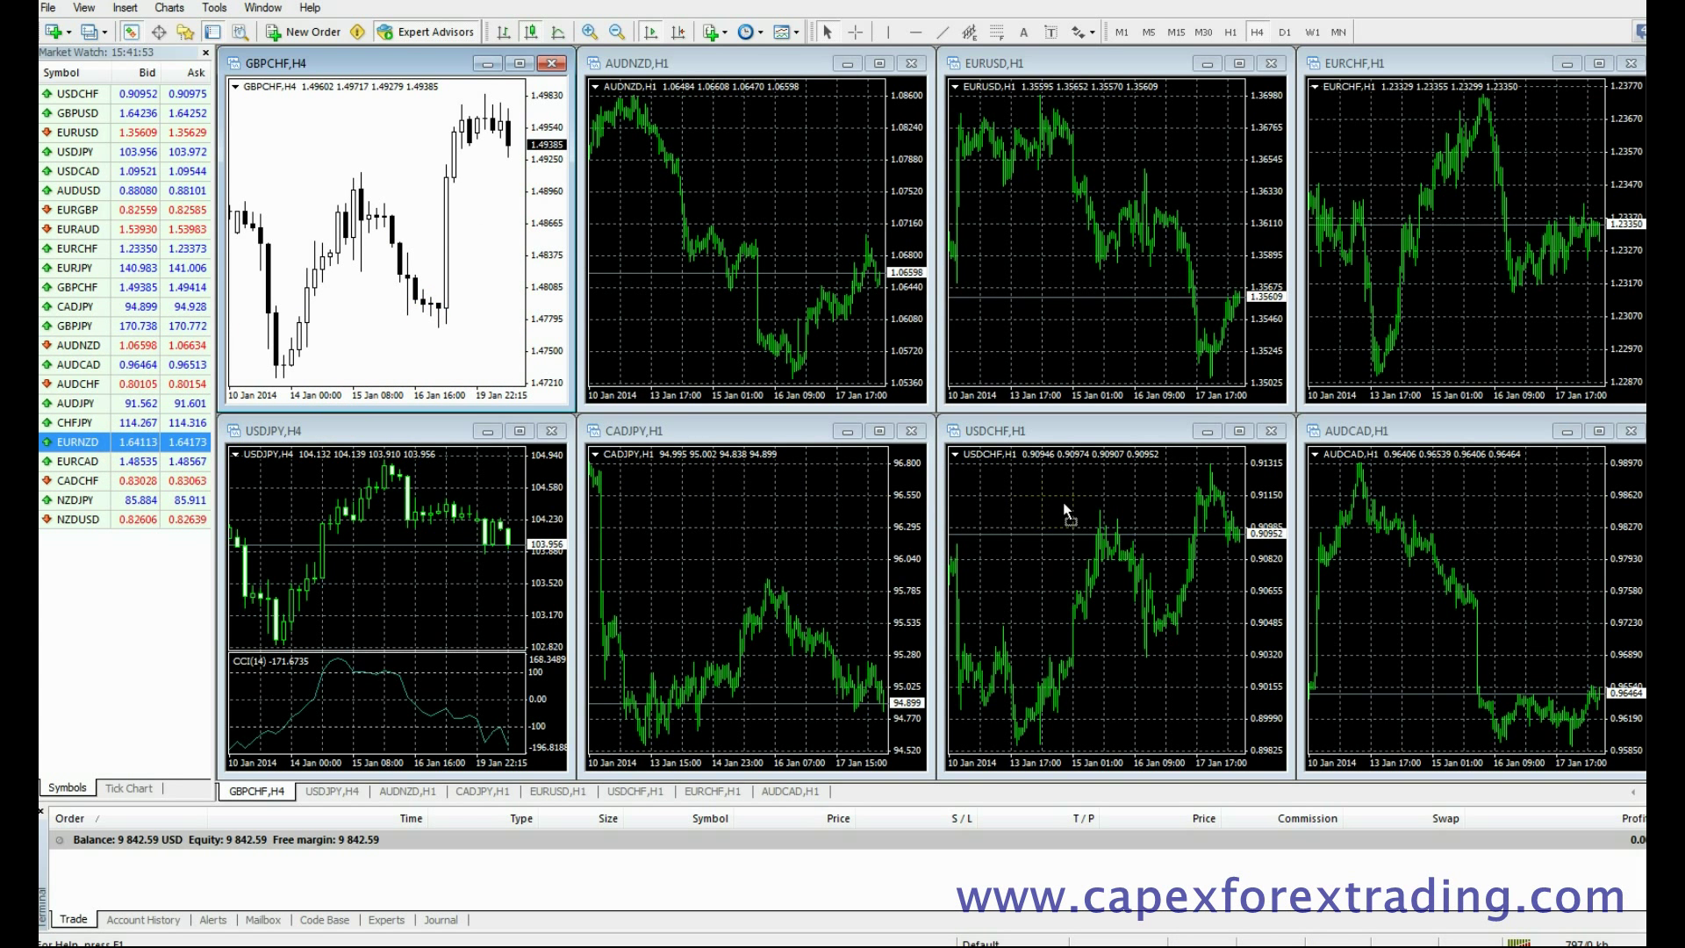
drag(1063, 511, 1064, 510)
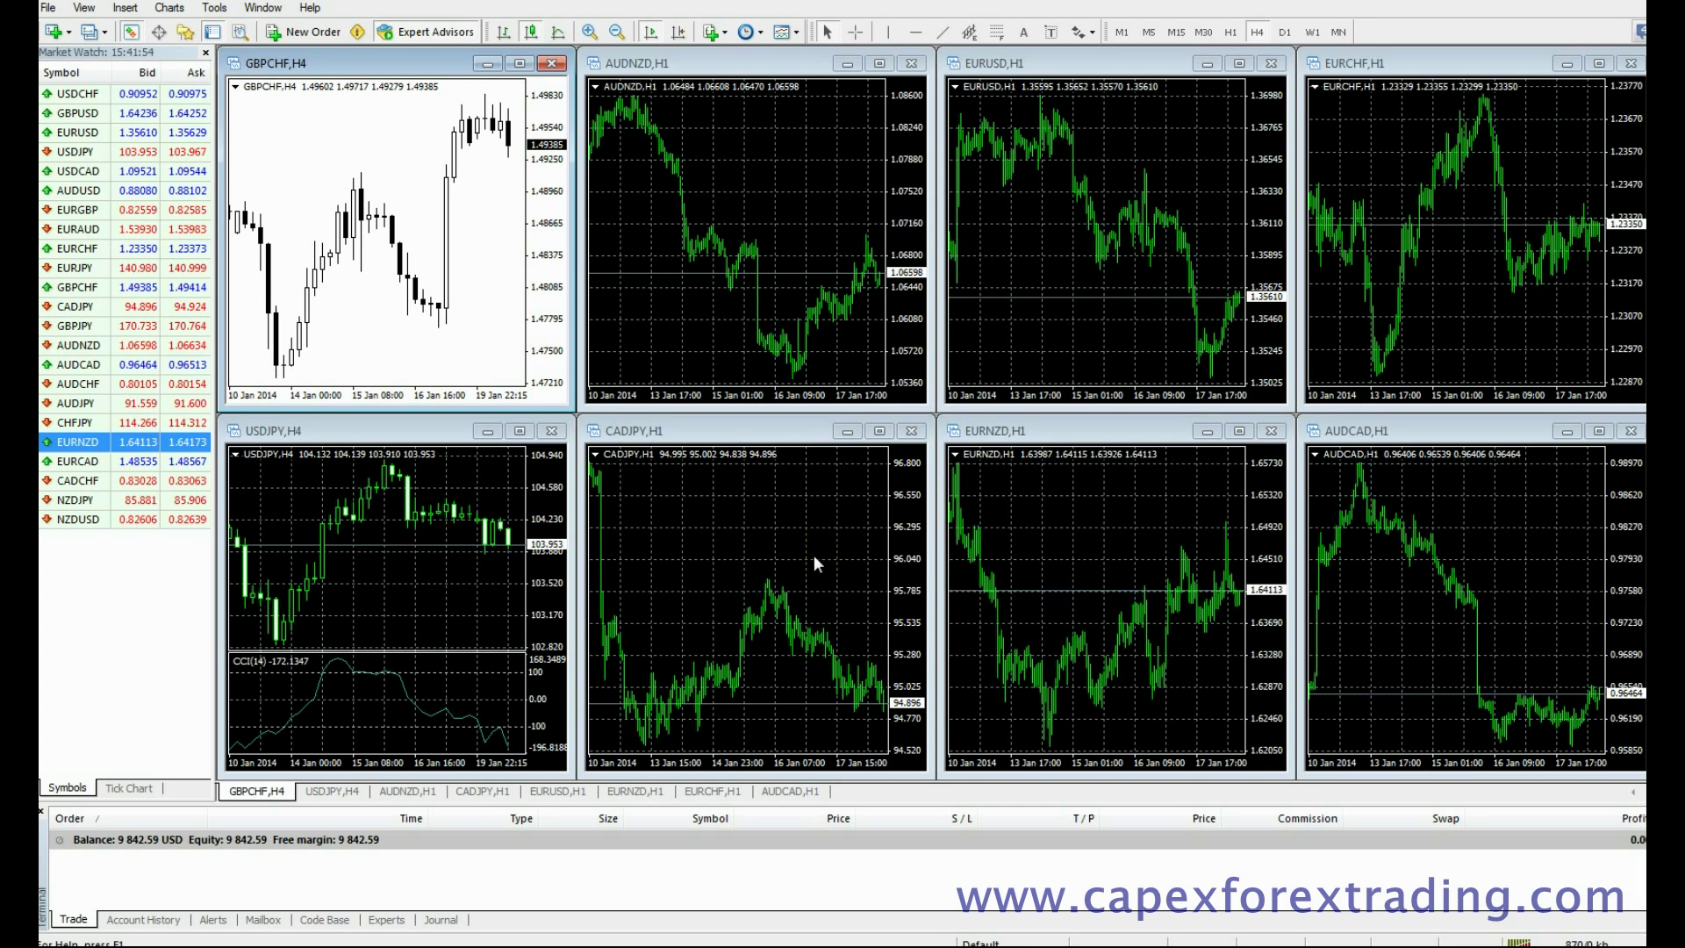
Step: Maximize EURNZD,H1, view USDJPY, AUDNZD, CADJPY, EURUSD, EURNZD and EURCHF full-size, then restore tiling
click(1238, 433)
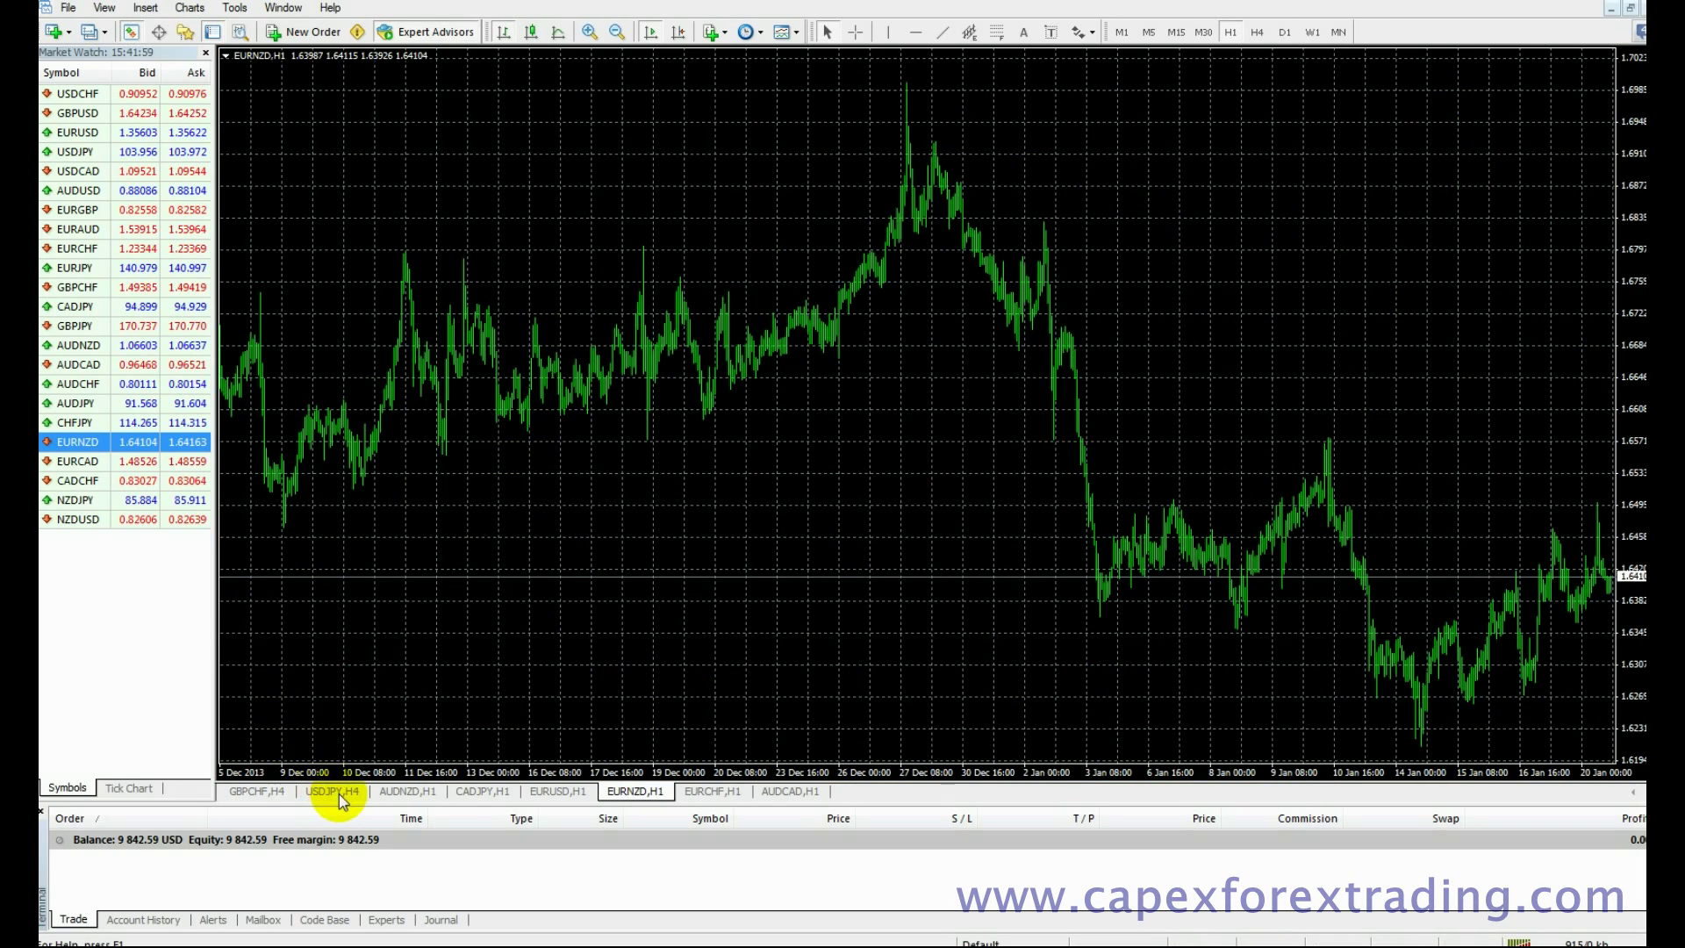
click(338, 793)
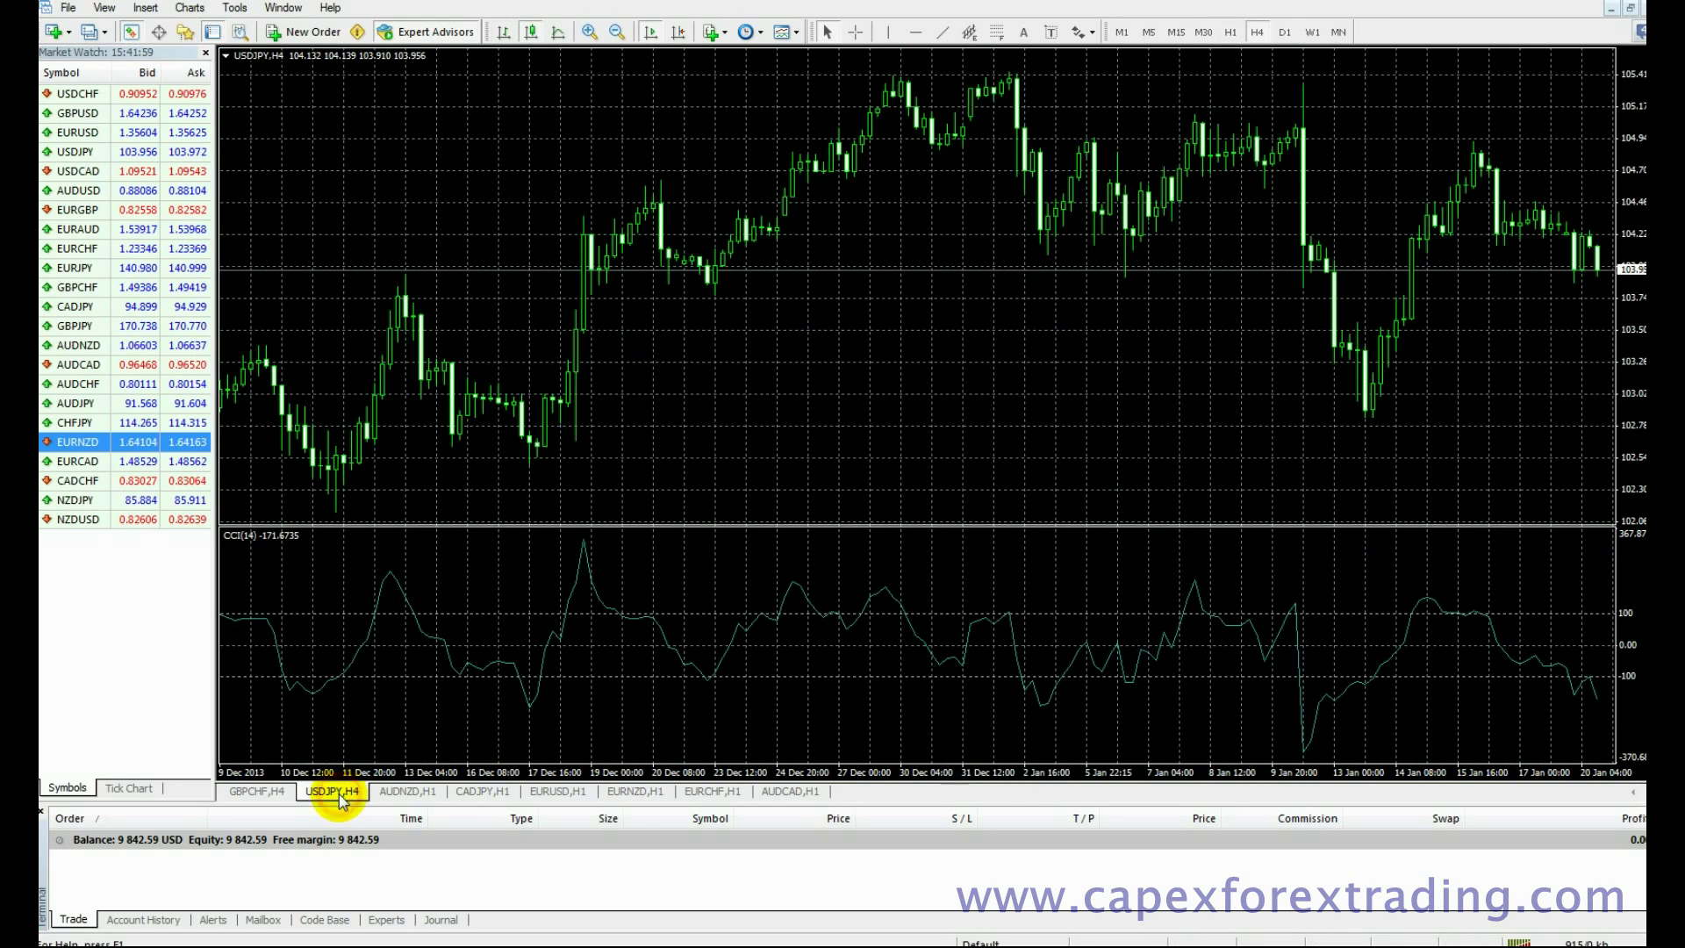
click(413, 792)
click(467, 792)
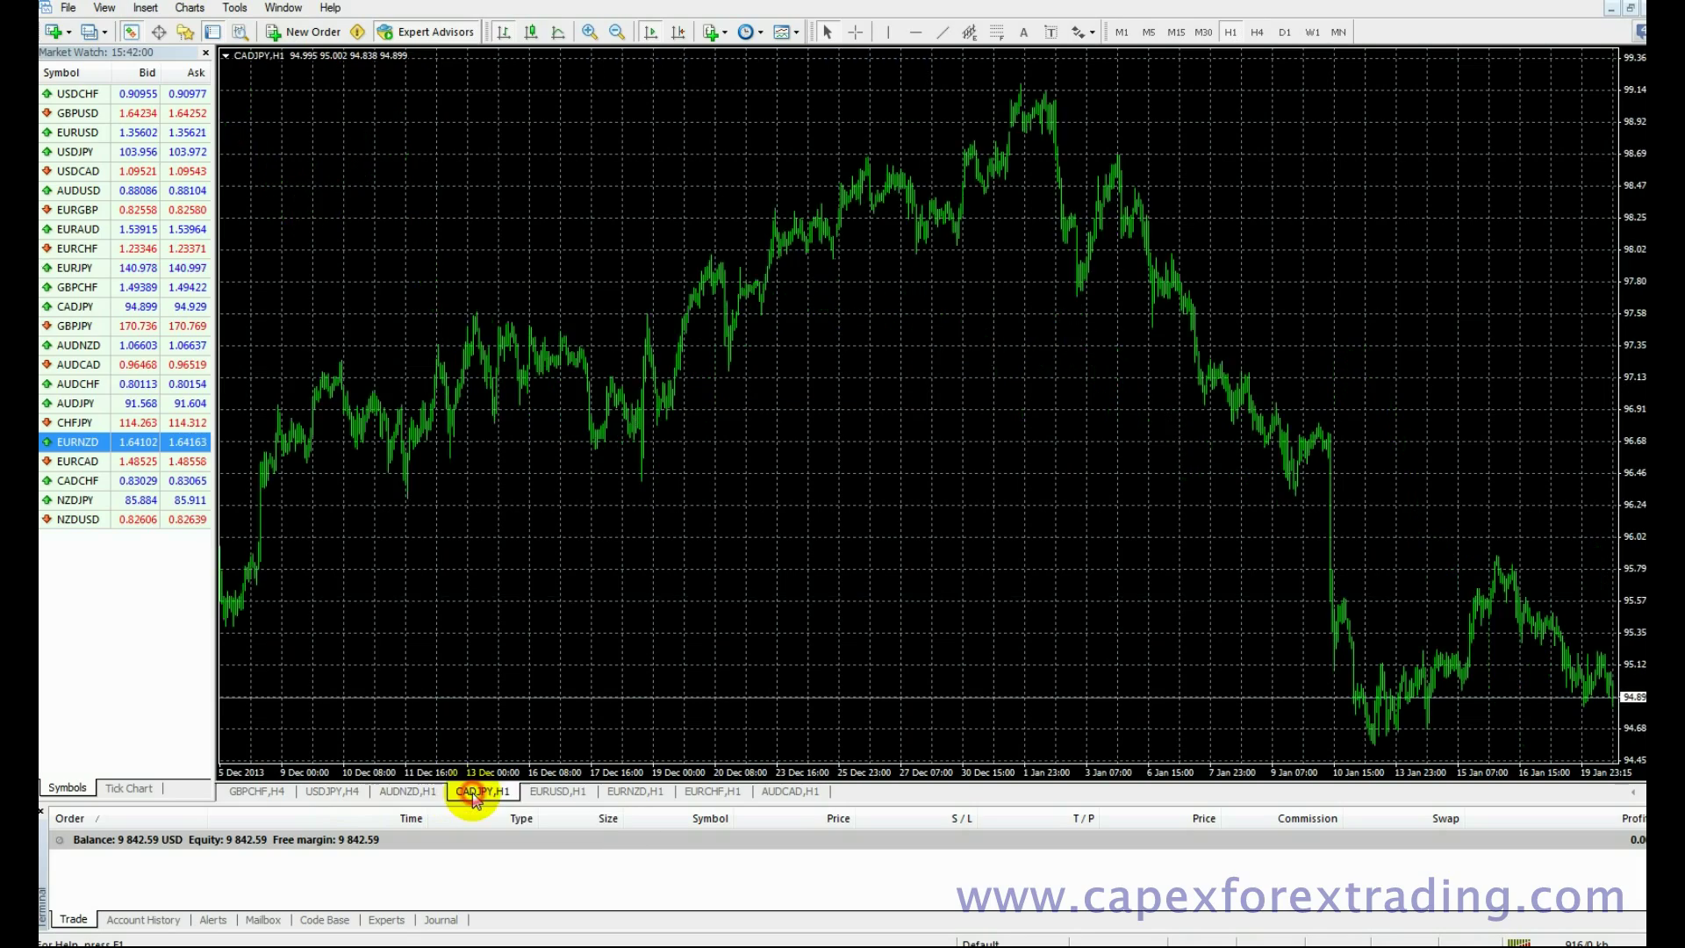
click(572, 792)
click(628, 793)
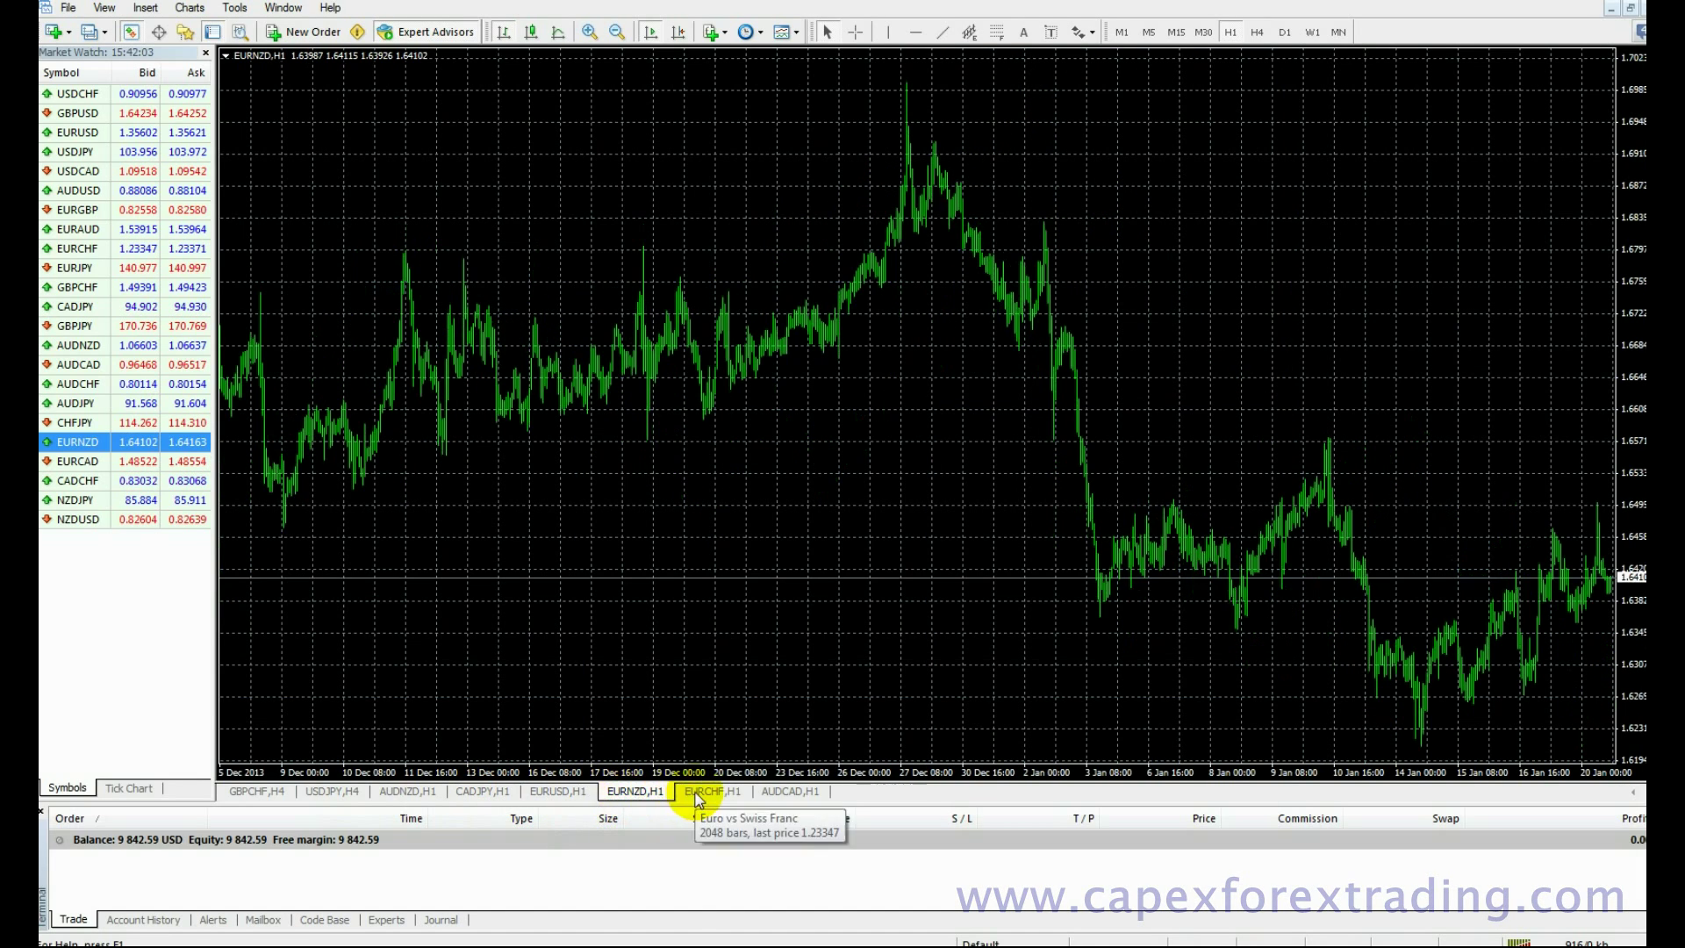
click(698, 795)
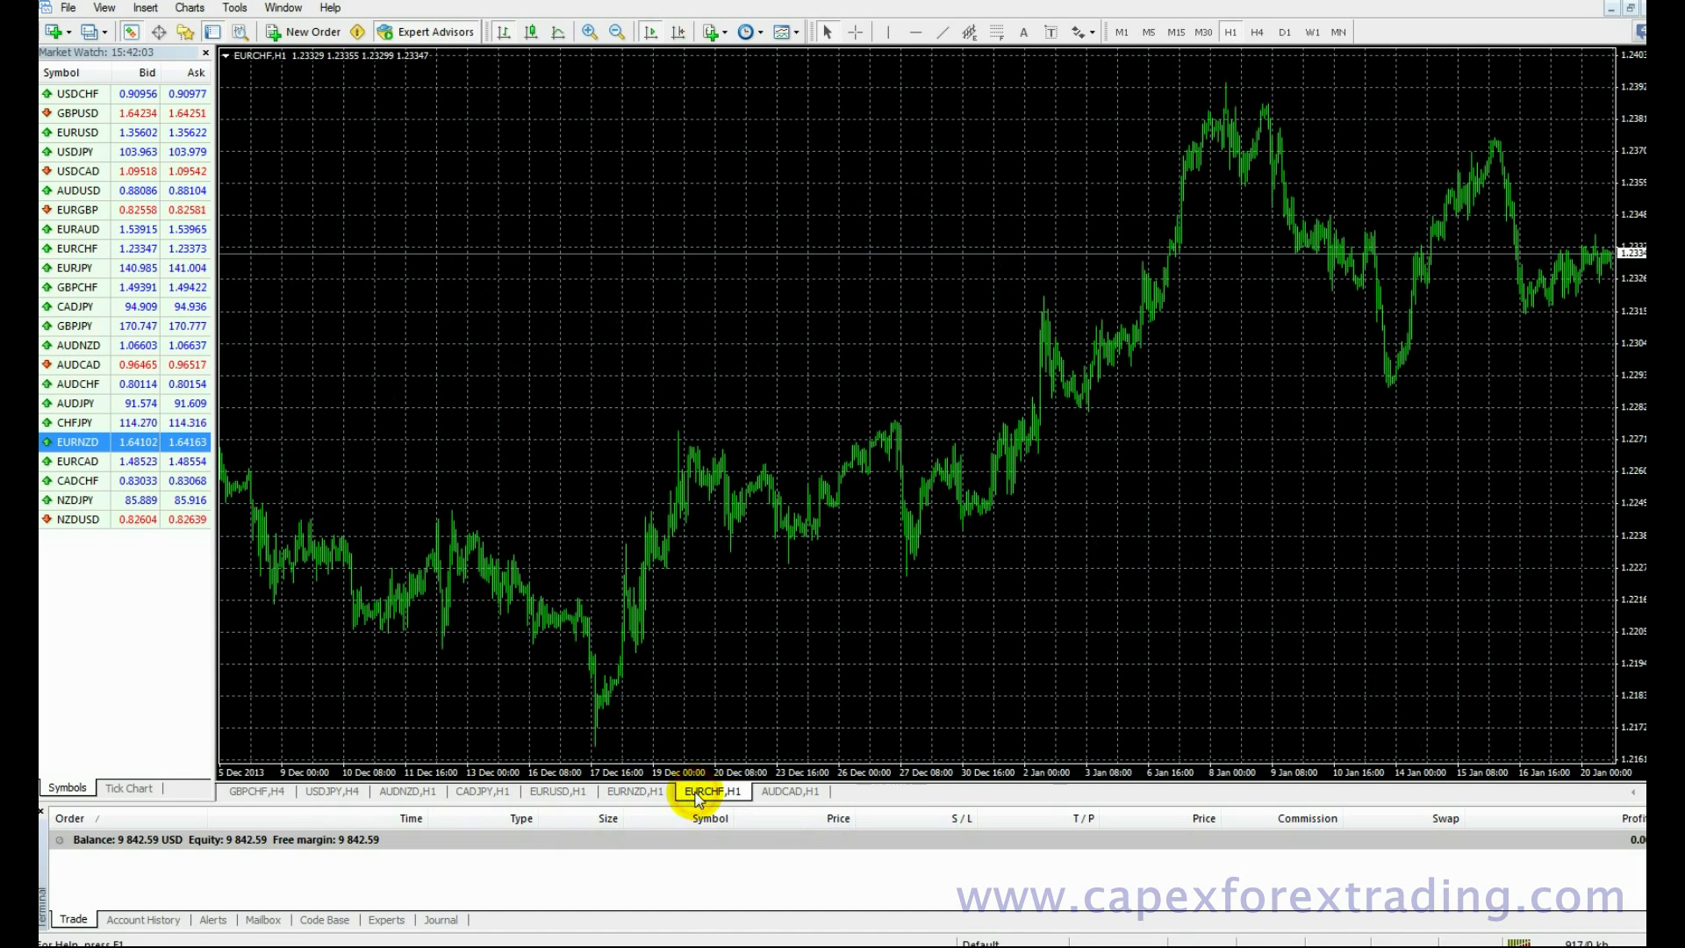
click(1633, 10)
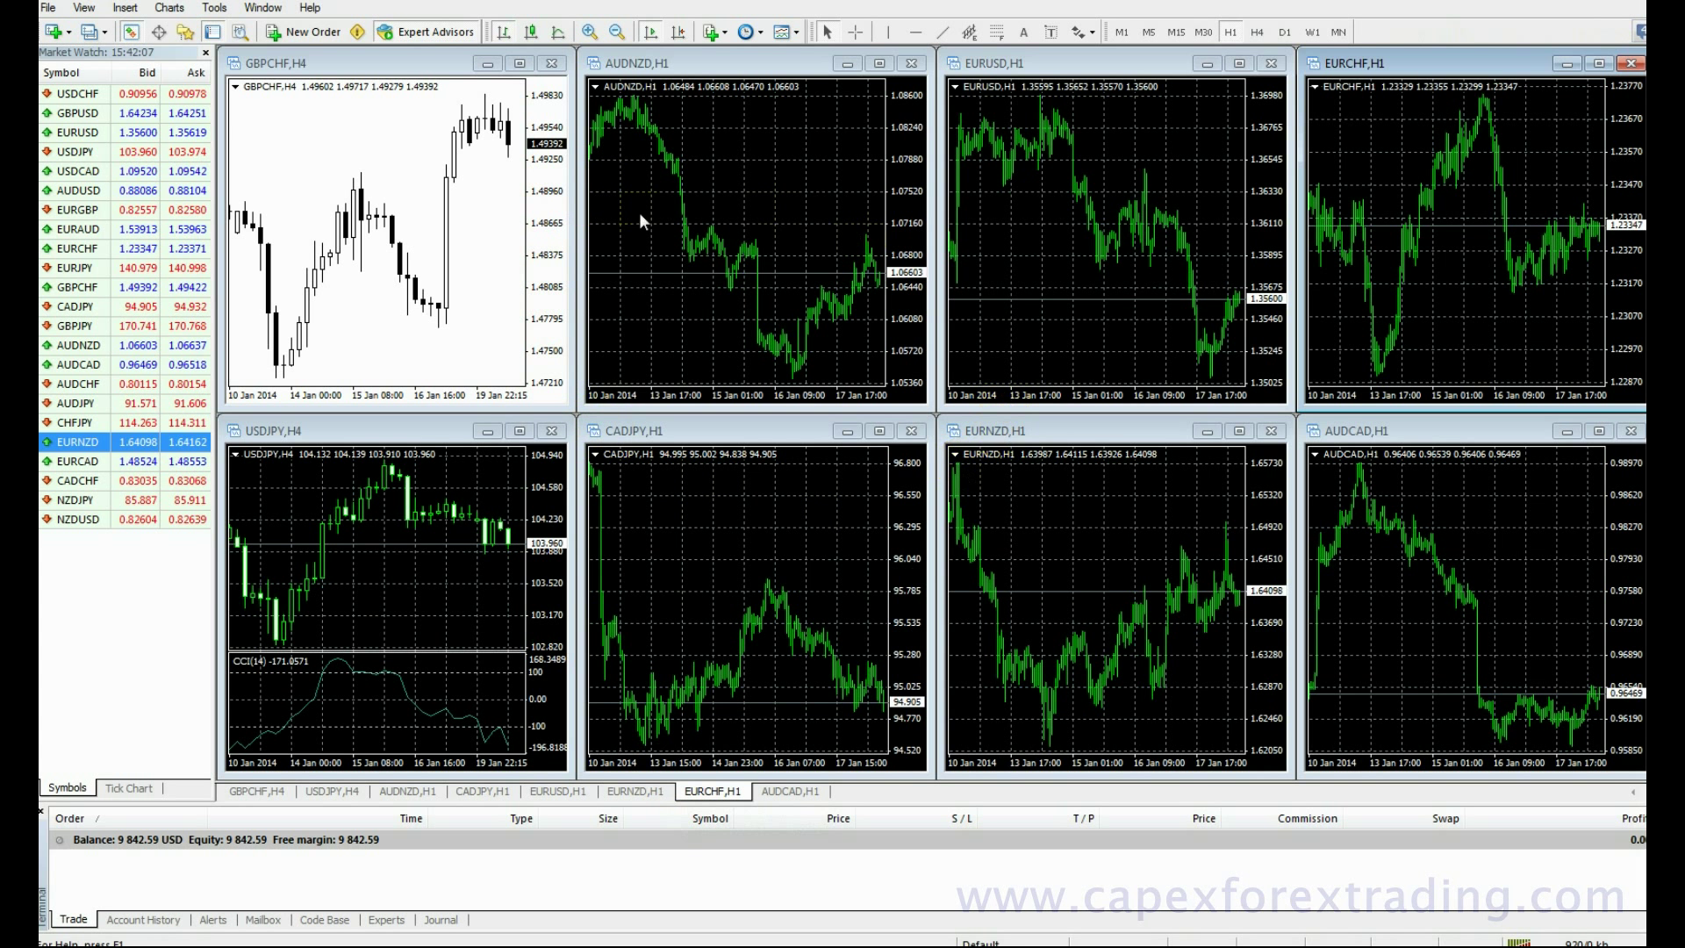